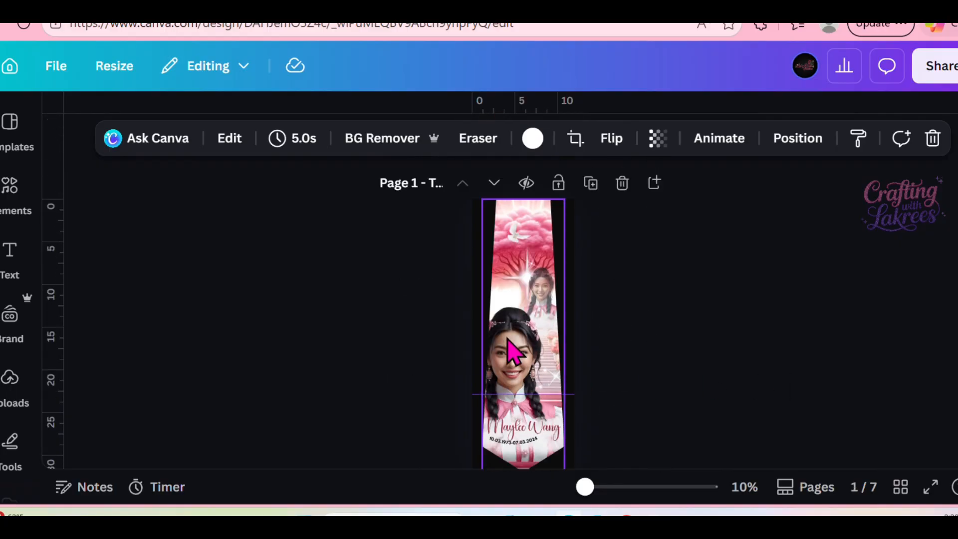
Look through the template's pages, examining the ribbon designs, the drag-and-drop instructions and the editable full-page design.
scroll(512, 351, down, 5)
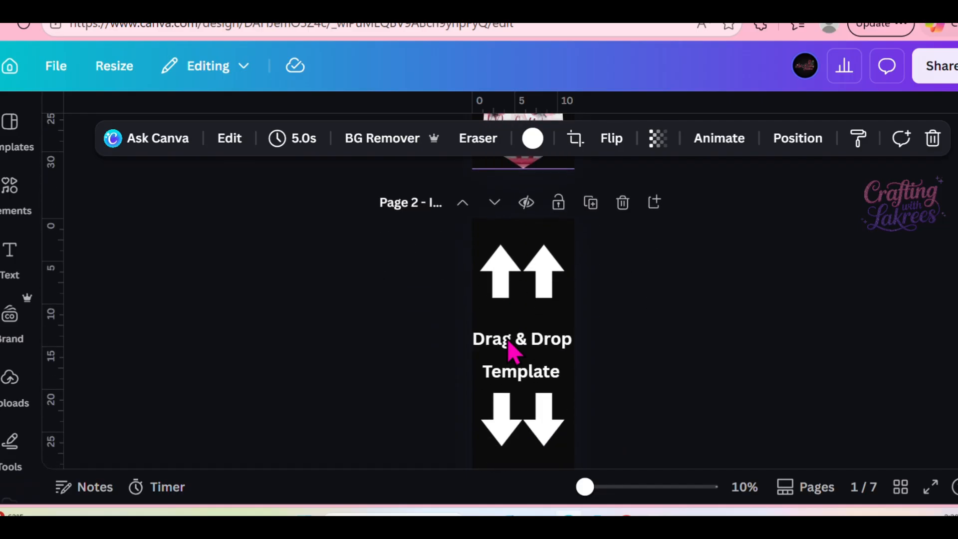
scroll(522, 337, down, 1)
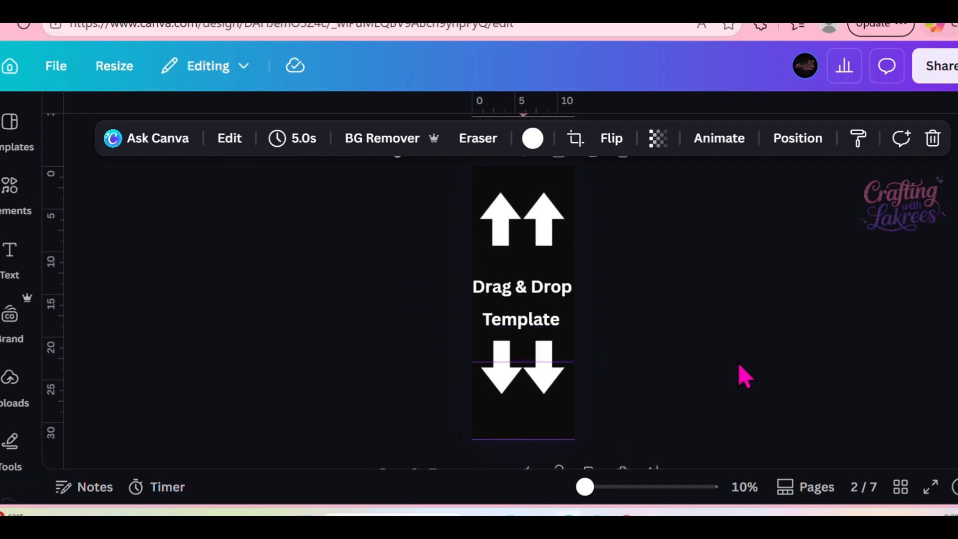
scroll(738, 365, down, 2)
scroll(739, 365, down, 3)
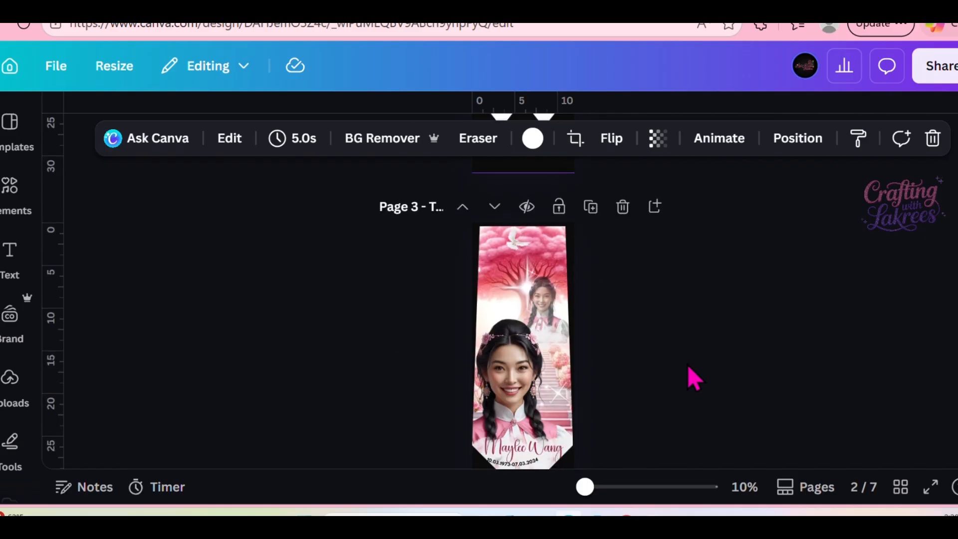
scroll(669, 339, up, 6)
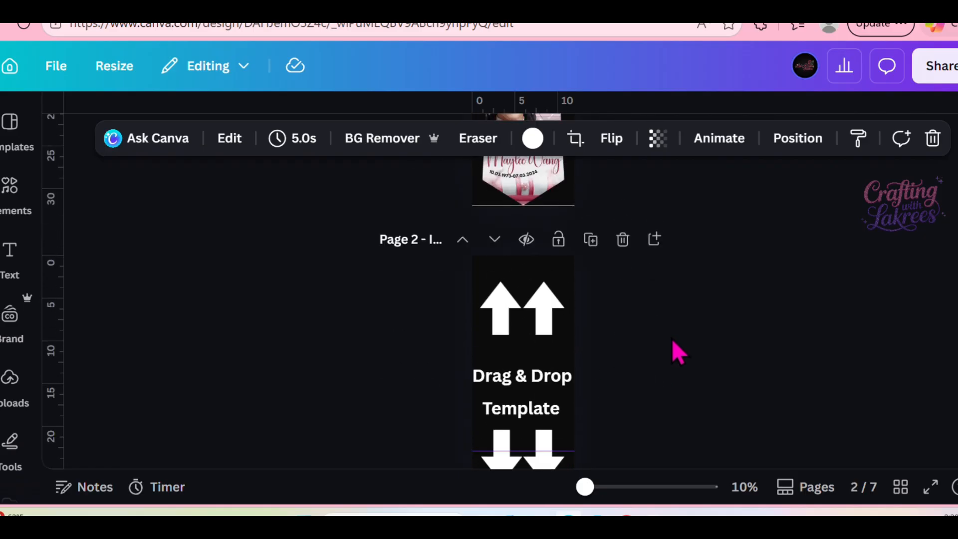
scroll(566, 194, up, 3)
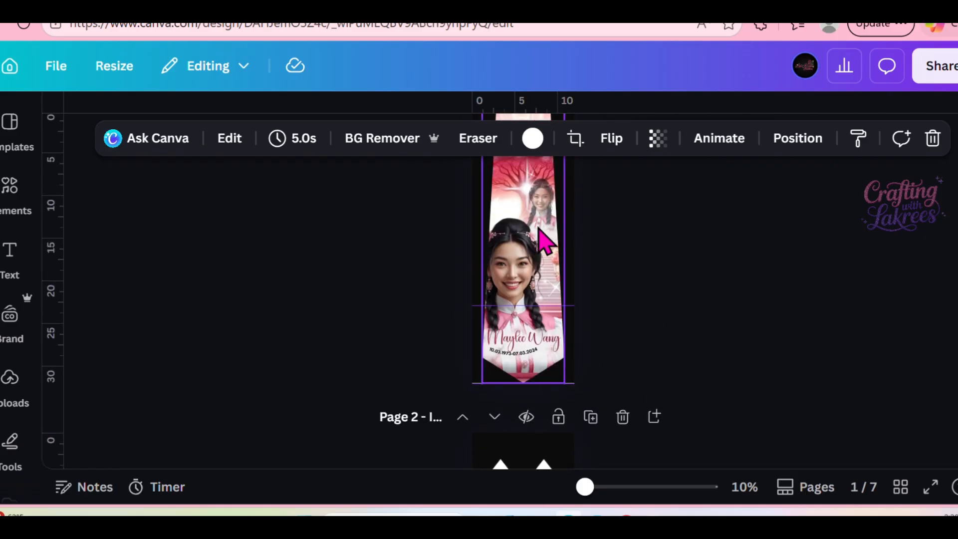
scroll(794, 300, down, 7)
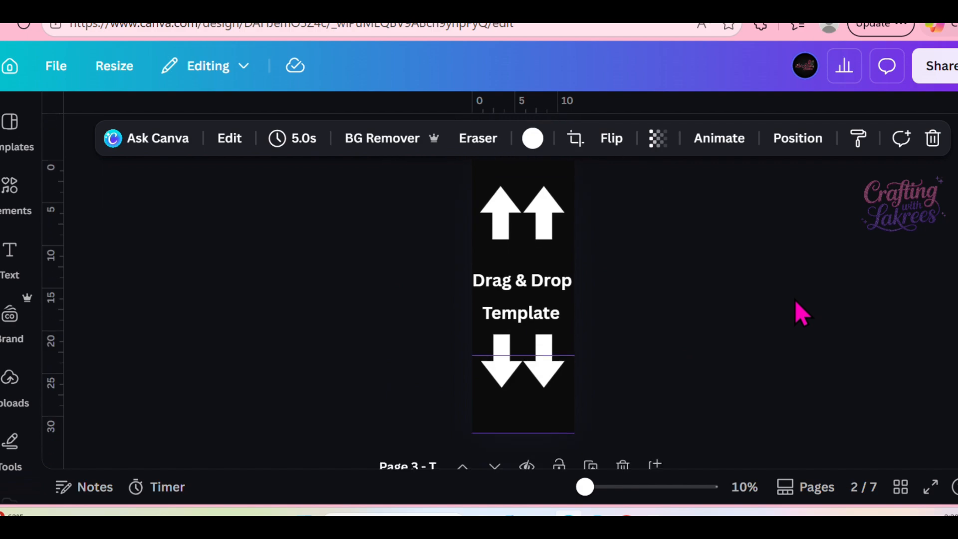
scroll(794, 301, down, 8)
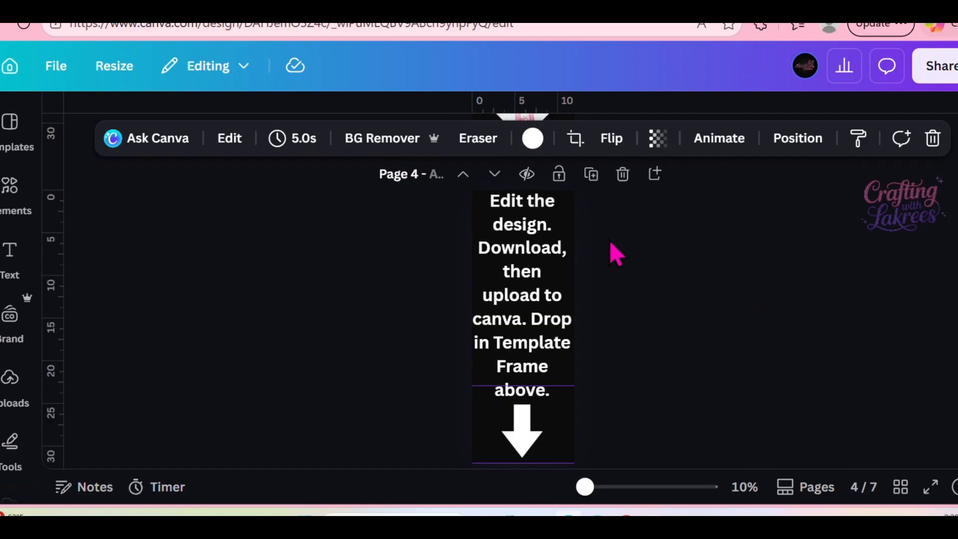
scroll(608, 240, down, 3)
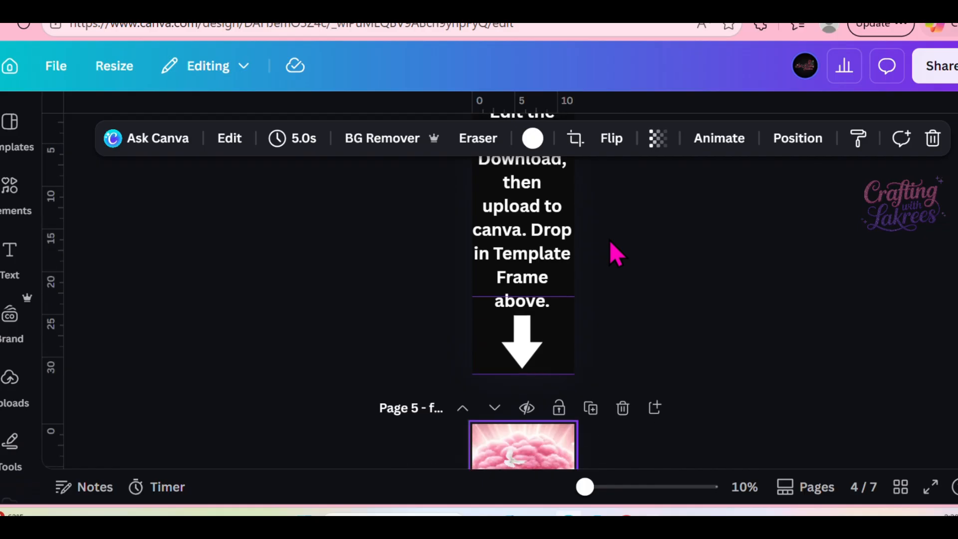
scroll(609, 240, up, 1)
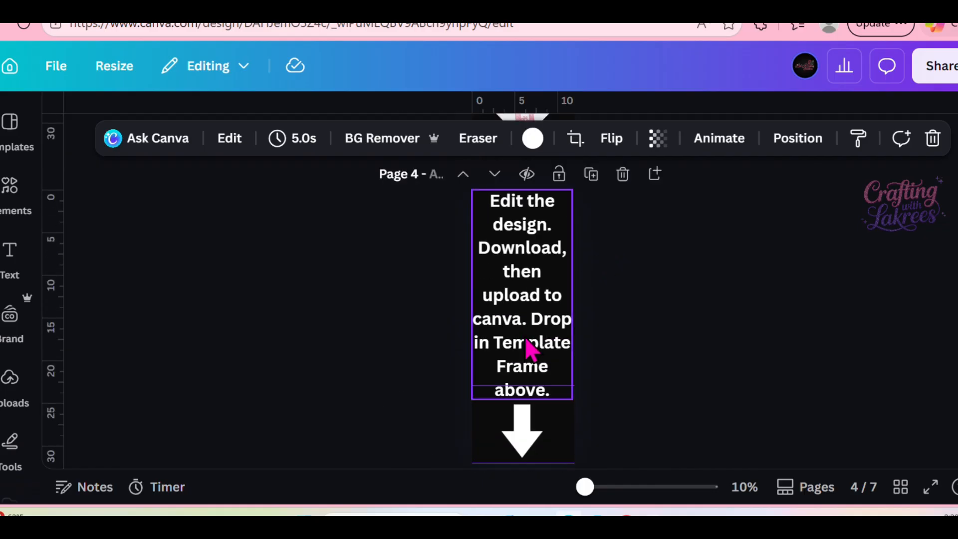
scroll(680, 402, down, 3)
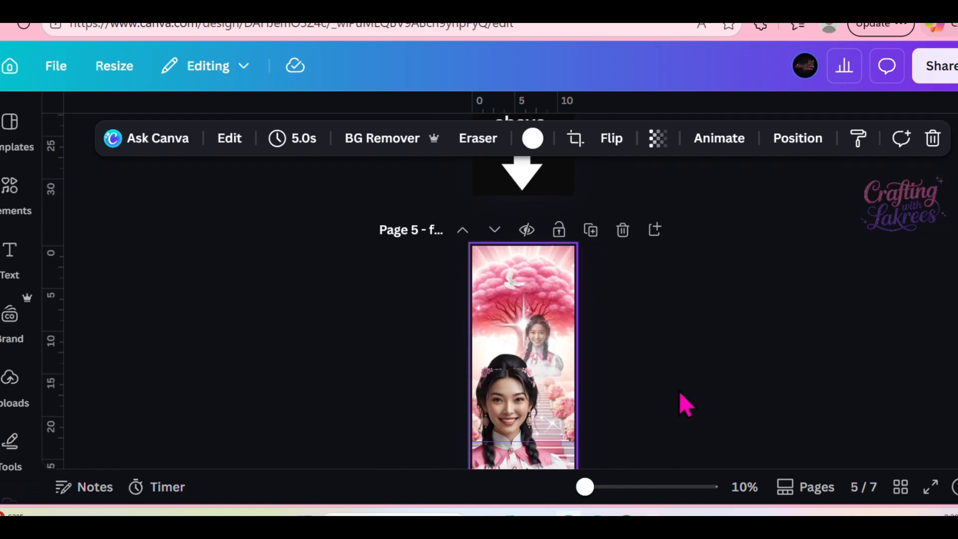
scroll(728, 273, up, 10)
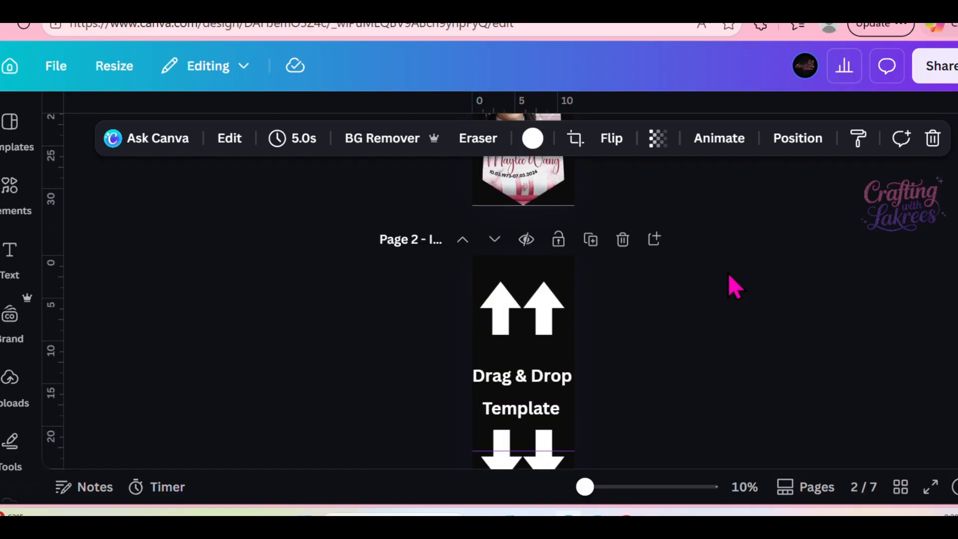
scroll(644, 313, down, 3)
scroll(646, 310, down, 5)
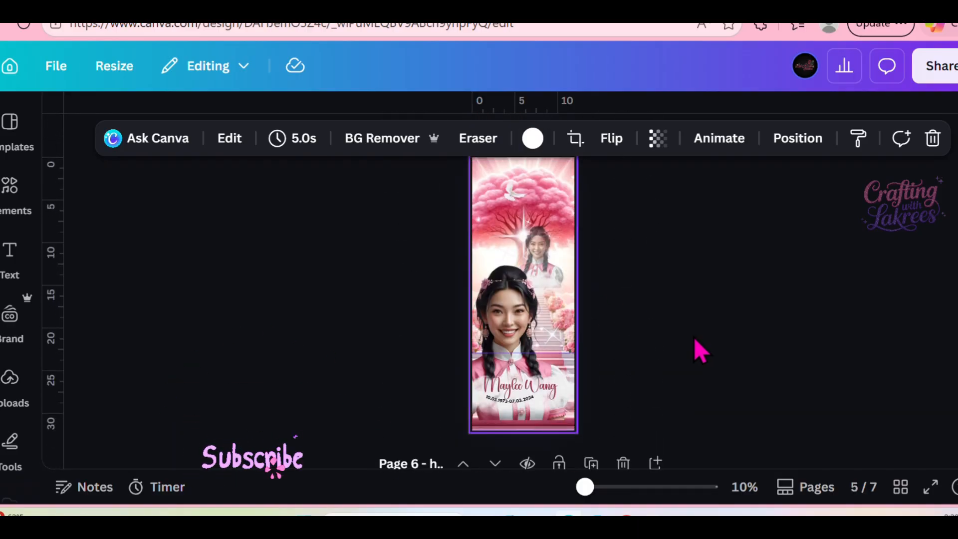
Ungroup the grouped elements of the memorial design on page 5 so each can be selected separately.
click(504, 199)
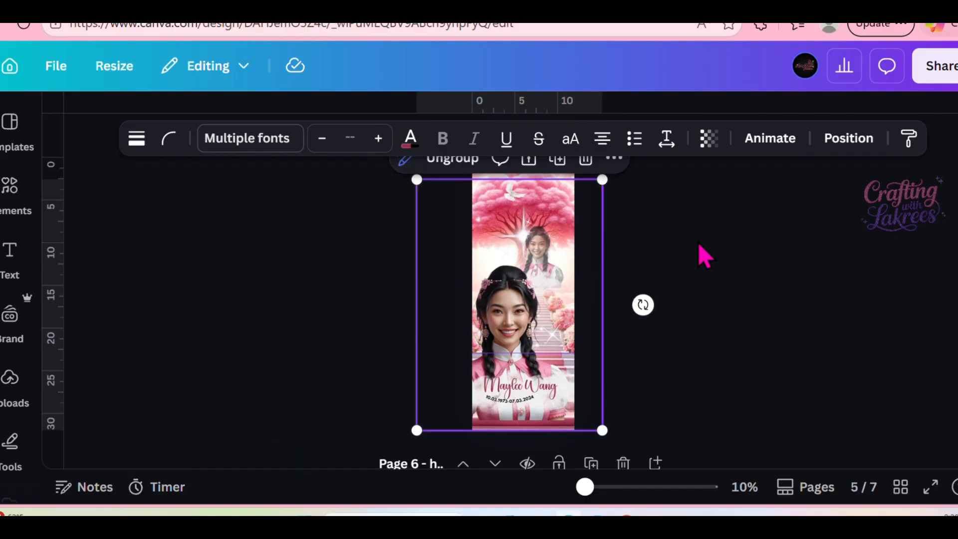
scroll(688, 249, up, 2)
click(535, 314)
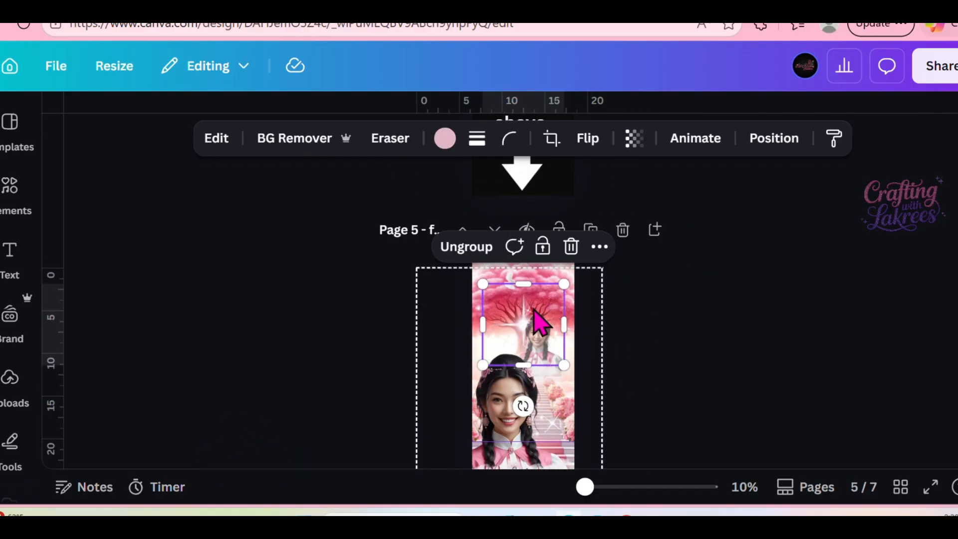
click(461, 252)
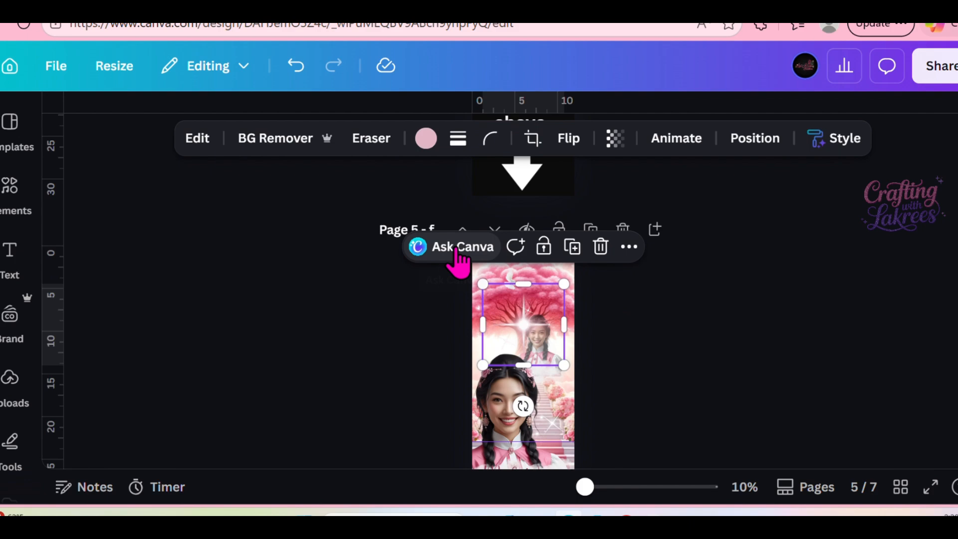
click(543, 357)
click(444, 235)
click(688, 321)
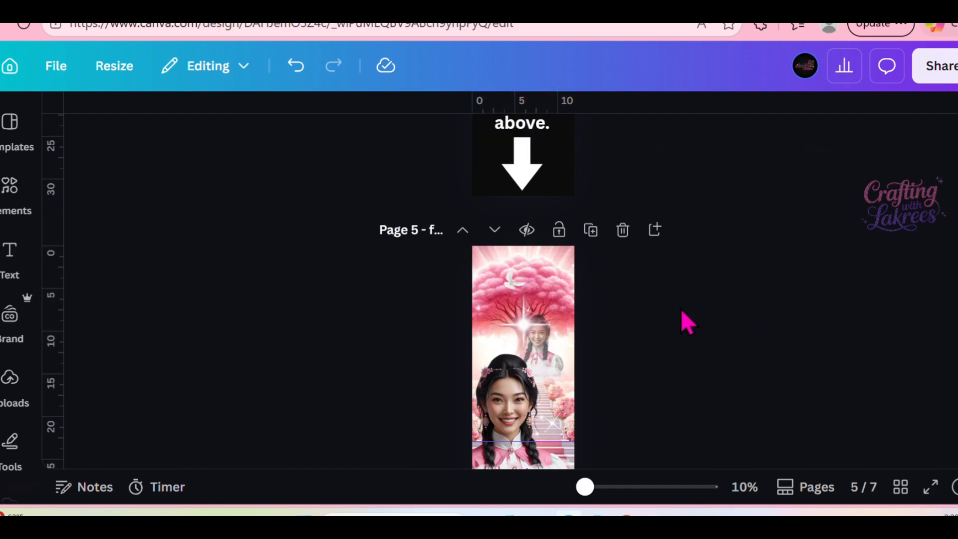
Open the layer list for page 5 and look through its portrait, cloud, sparkle and text layers.
click(555, 375)
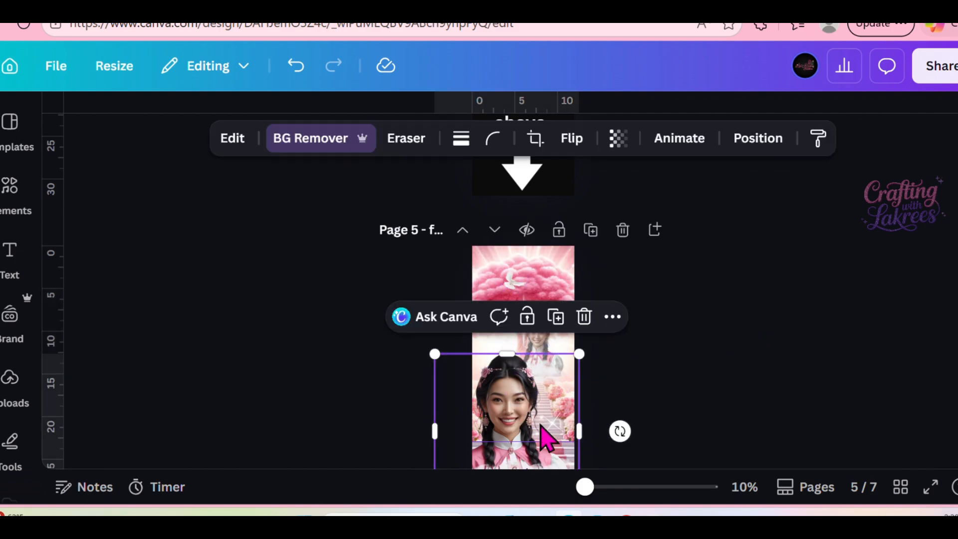
click(552, 274)
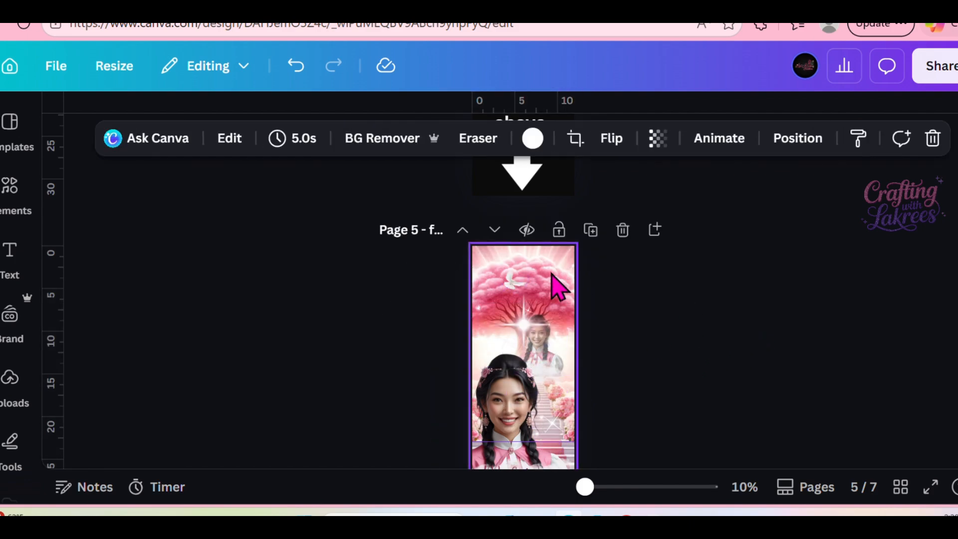
click(798, 140)
scroll(245, 299, down, 10)
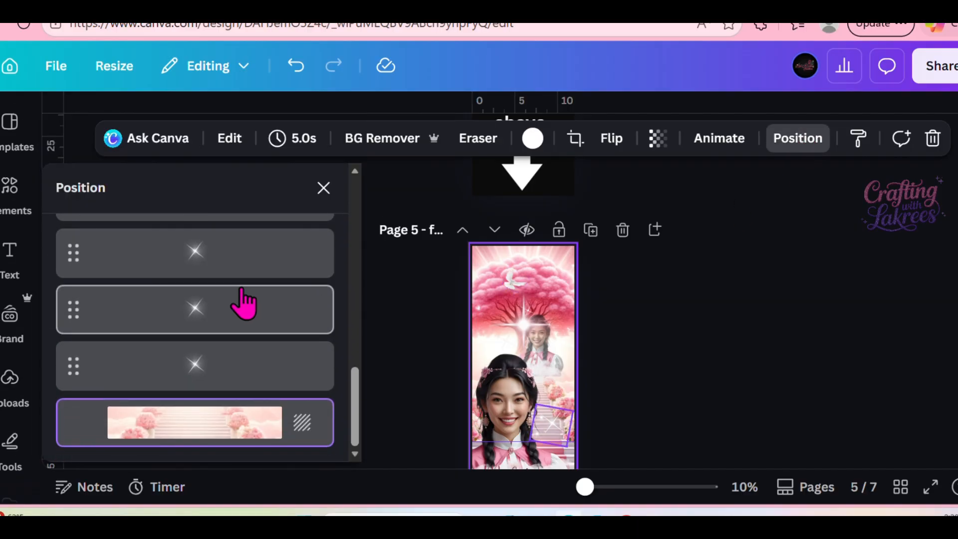
scroll(242, 299, up, 5)
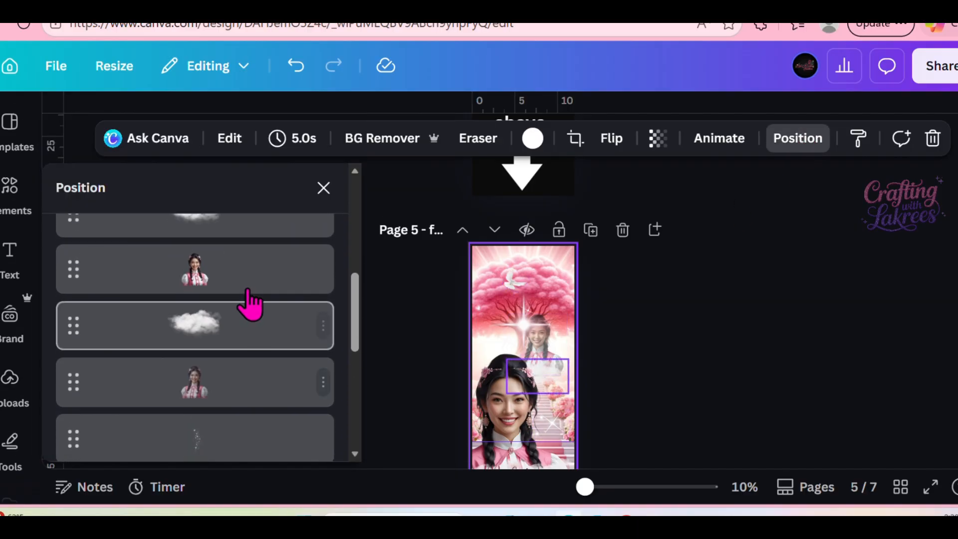
scroll(247, 299, up, 5)
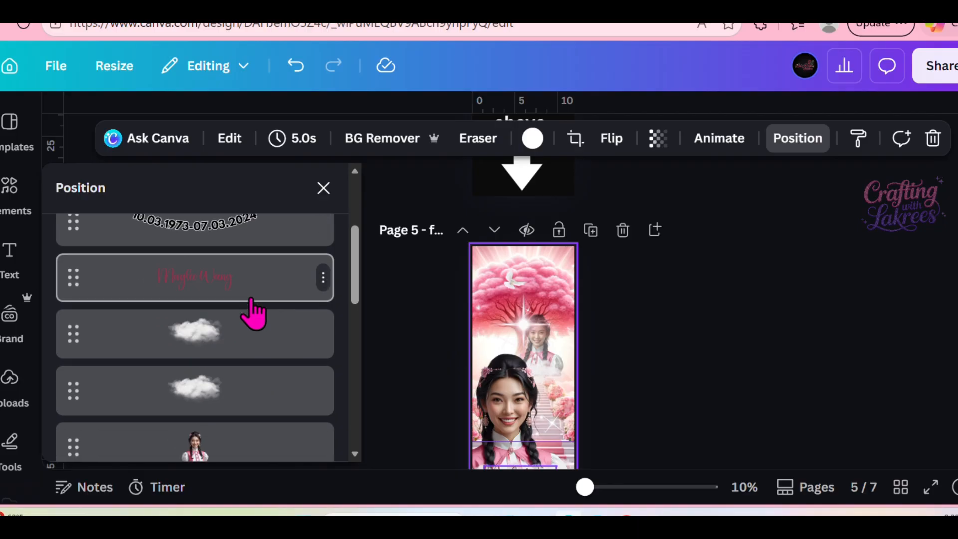
Select the date line beneath the name on page 5 and open its text for editing.
click(206, 313)
scroll(617, 308, down, 4)
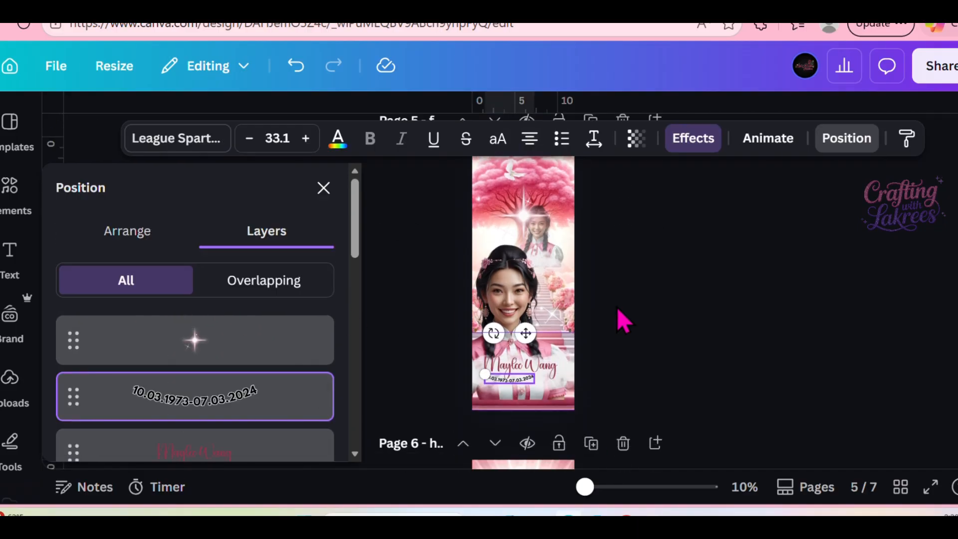
double_click(519, 310)
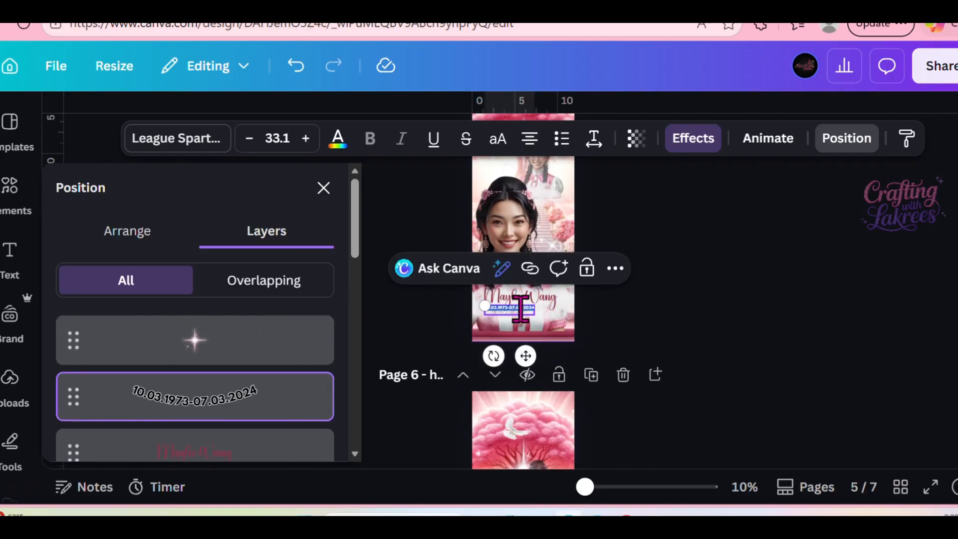
drag(587, 487, 618, 489)
click(570, 356)
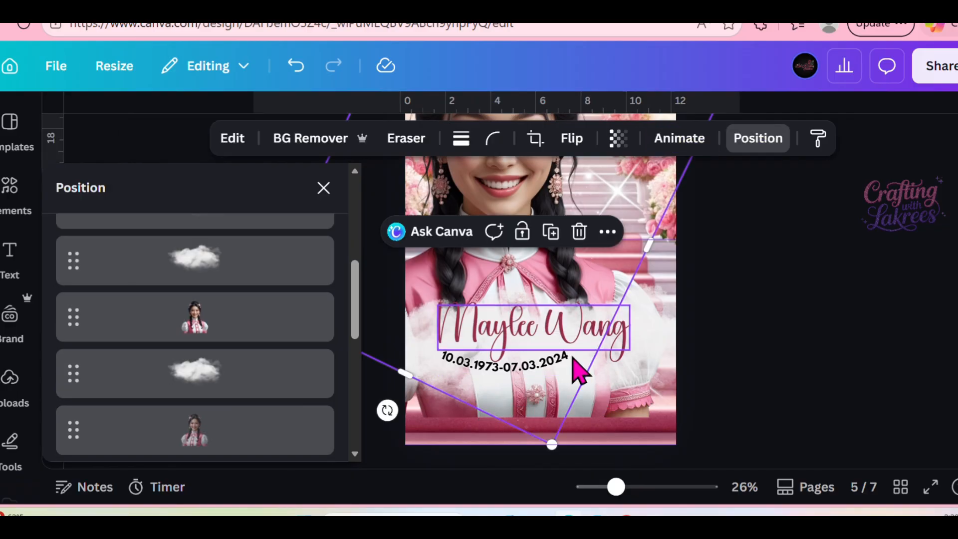
click(564, 359)
double_click(570, 355)
click(567, 356)
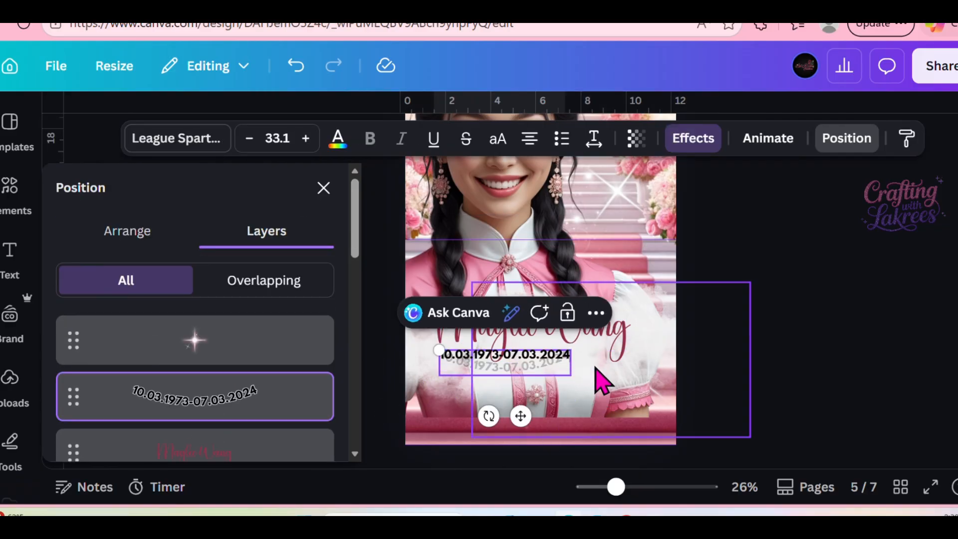
key(BackSpace)
key(BackSpace)
key(BackSpace)
key(BackSpace)
text(2024)
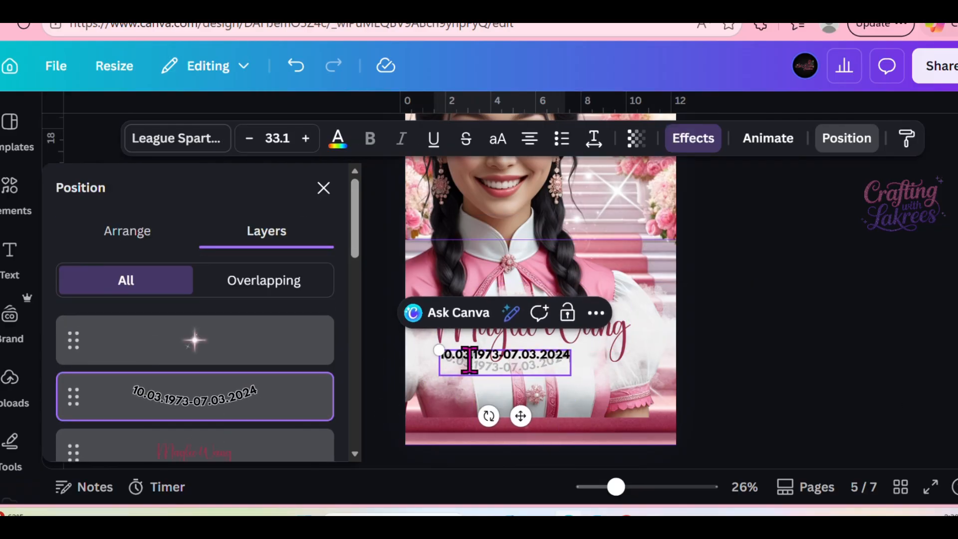
click(732, 366)
Open the text effects for the date line and look through the available styles.
click(517, 364)
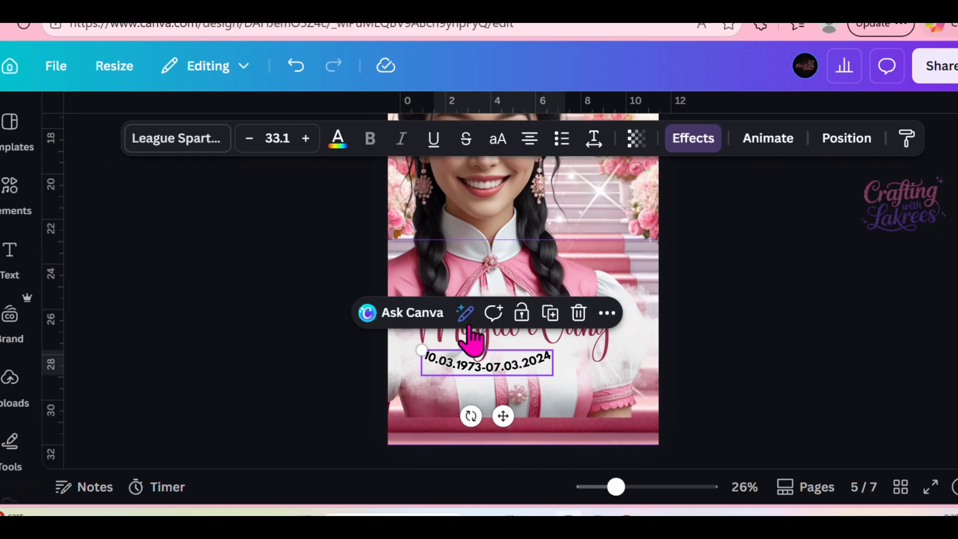
click(702, 145)
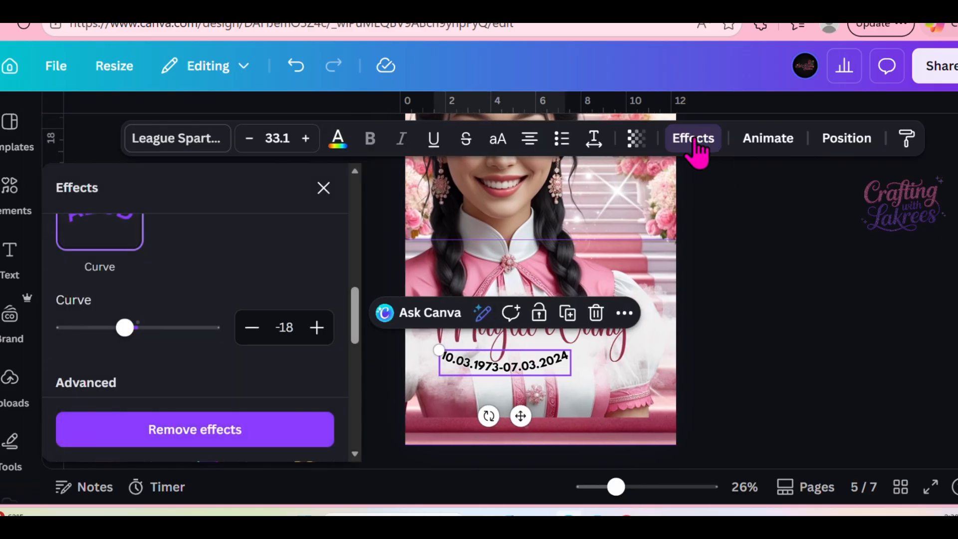
scroll(148, 325, down, 3)
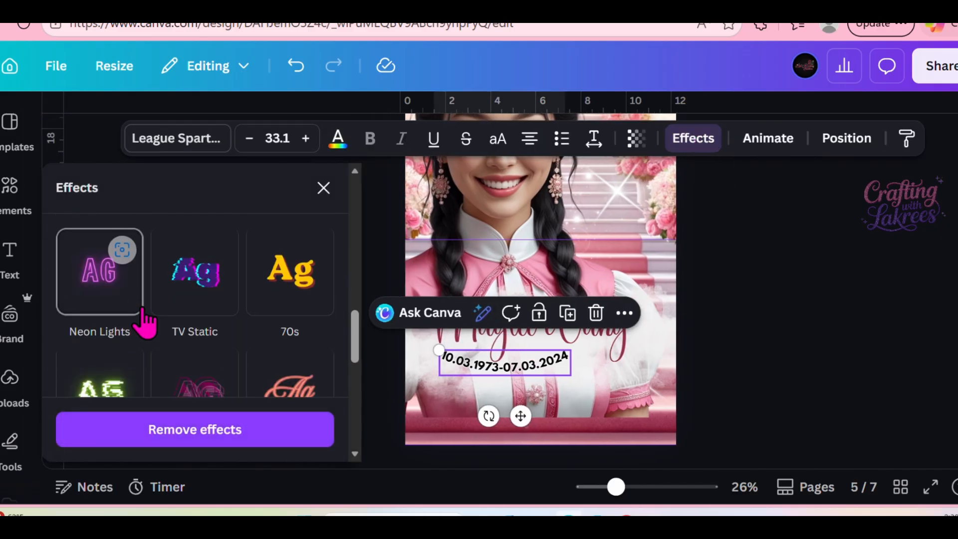
scroll(147, 323, down, 5)
scroll(146, 323, up, 6)
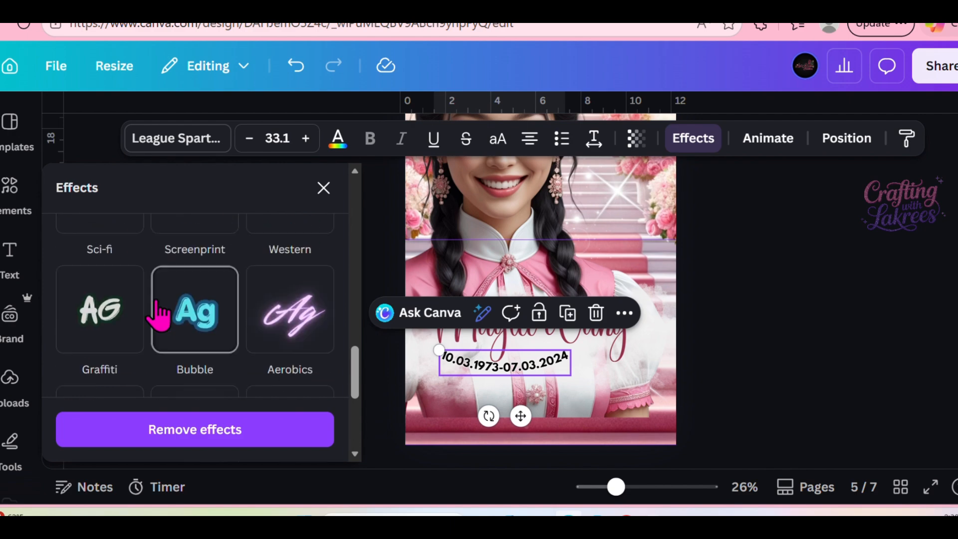
scroll(156, 300, down, 1)
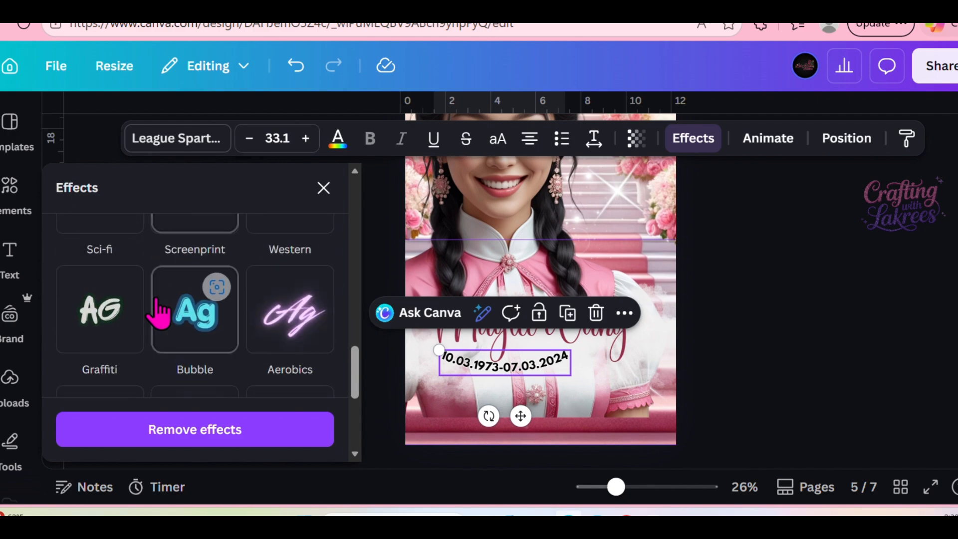
Bend the date line beneath the name into an upward arch with the Curve text effect.
scroll(154, 315, up, 5)
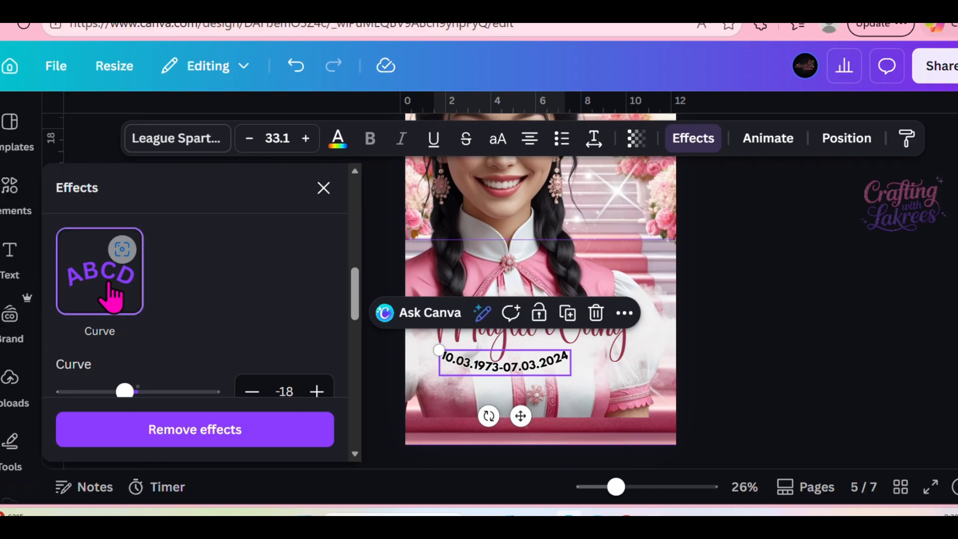
click(109, 289)
click(112, 296)
scroll(194, 336, down, 2)
mouse_move(163, 304)
mouse_down()
mouse_move(170, 302)
mouse_move(162, 305)
mouse_up()
click(324, 188)
click(730, 368)
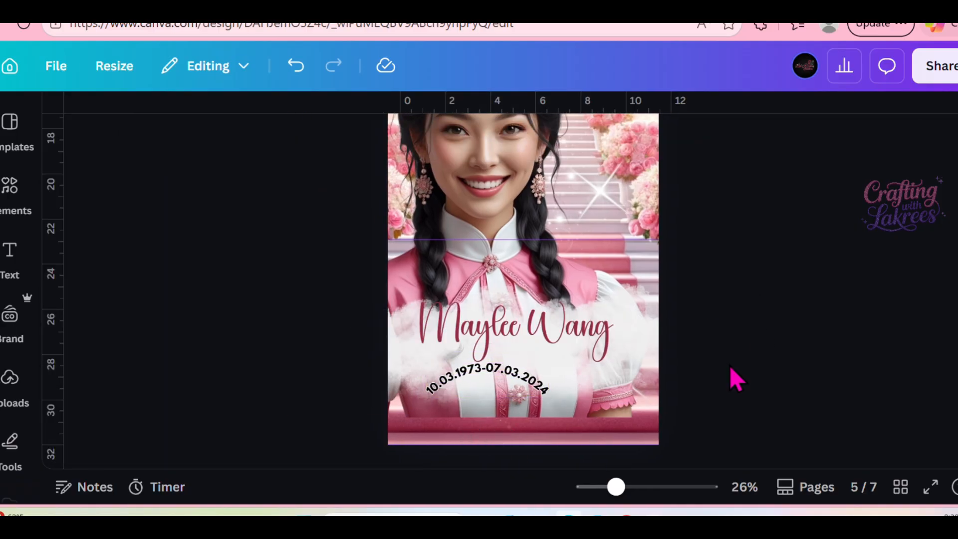
Delete the surname from the name text on page 5 and retype the same surname.
drag(616, 487, 611, 487)
click(550, 319)
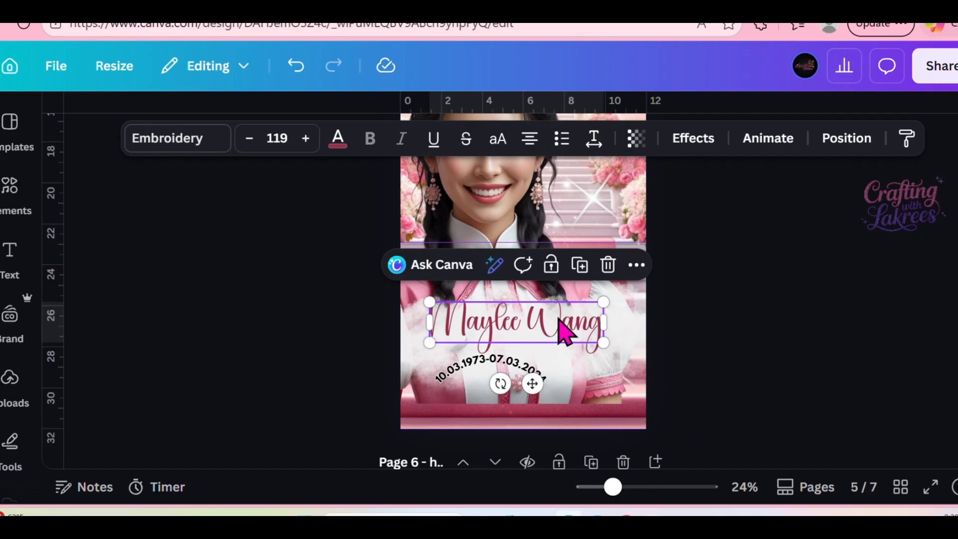
click(597, 322)
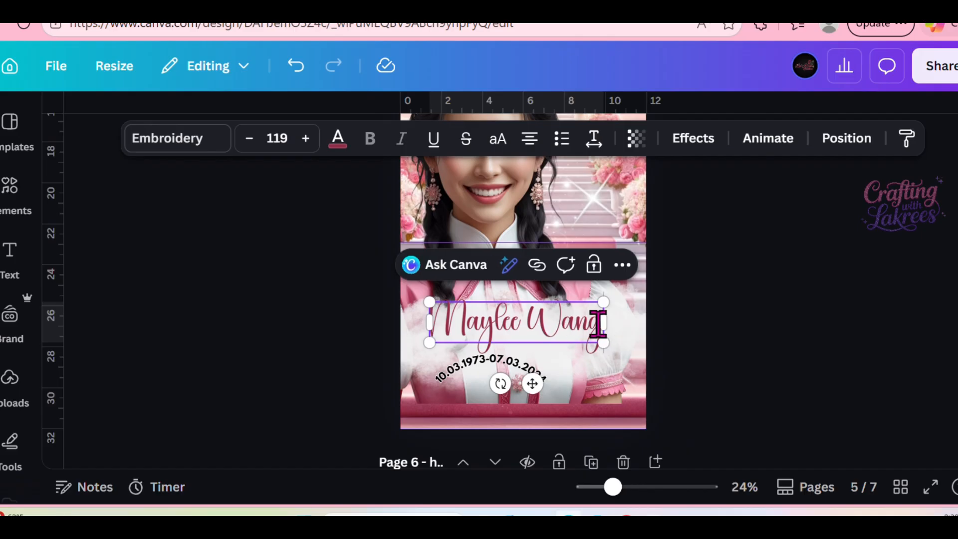
key(BackSpace)
key(BackSpace)
key(BackSpace)
key(BackSpace)
key(BackSpace)
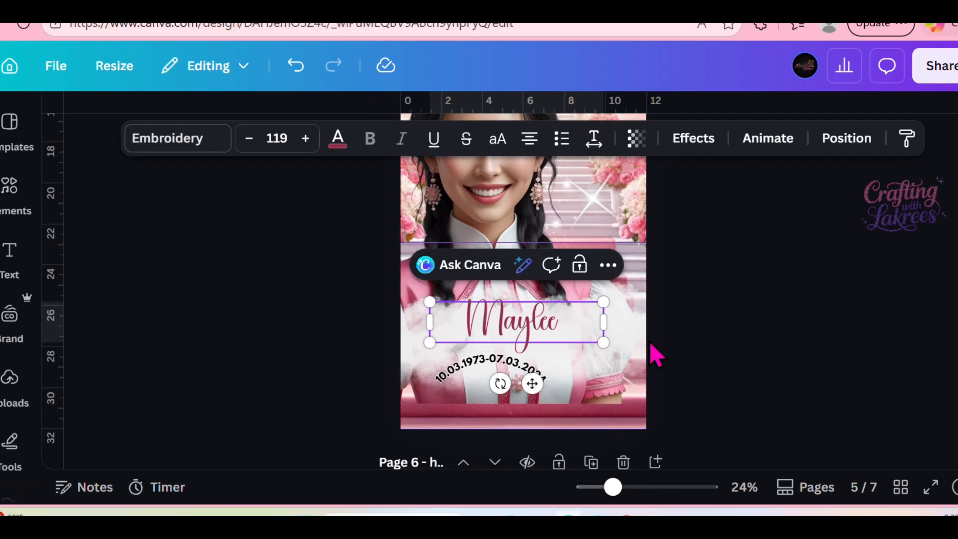
text(Wan)
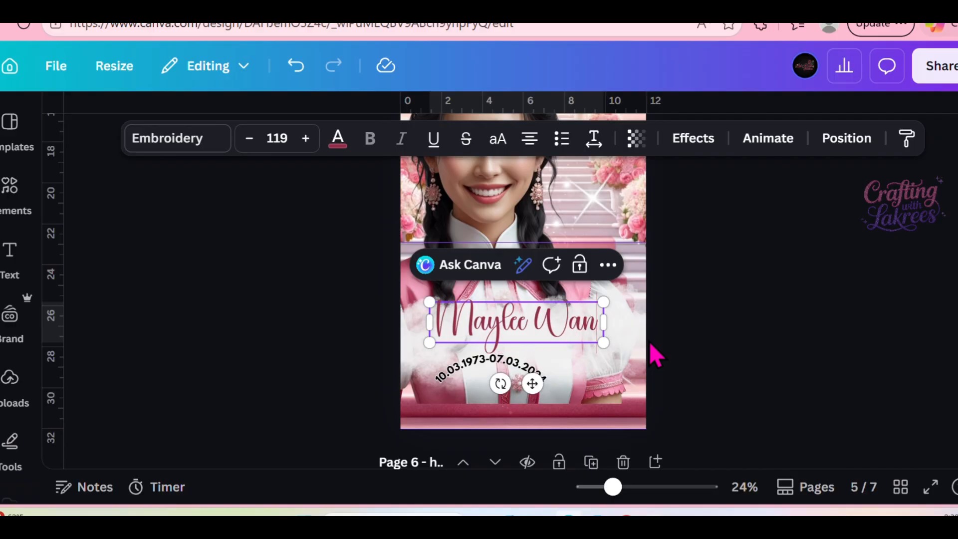
text(g)
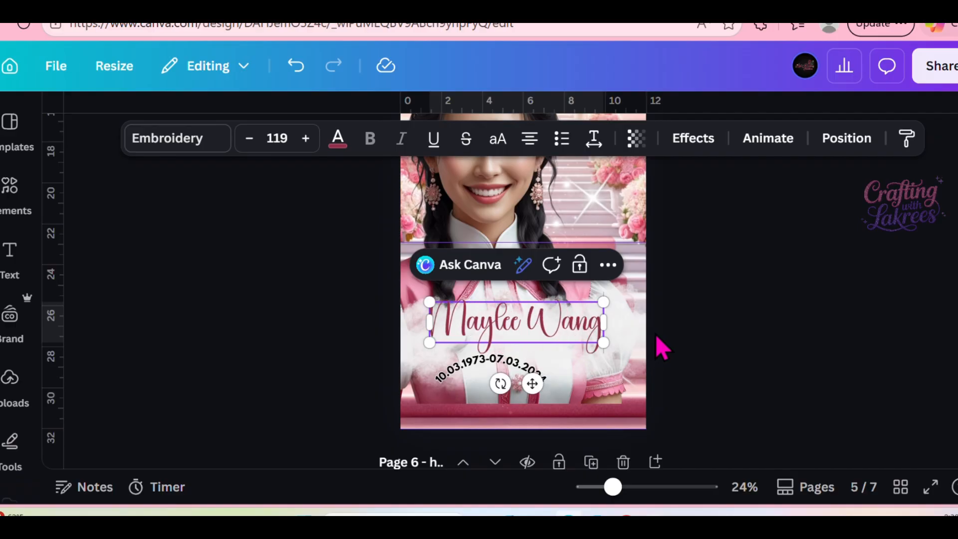
Open the layer list and examine where the name, date, sparkle and cloud layers sit on page 5.
click(846, 145)
scroll(198, 372, down, 3)
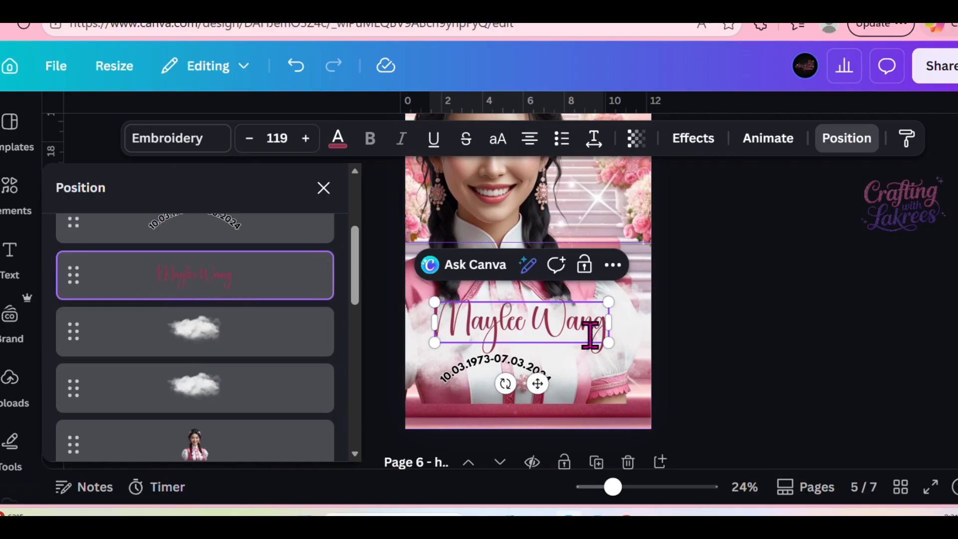
scroll(230, 324, up, 3)
click(231, 329)
click(219, 439)
click(588, 324)
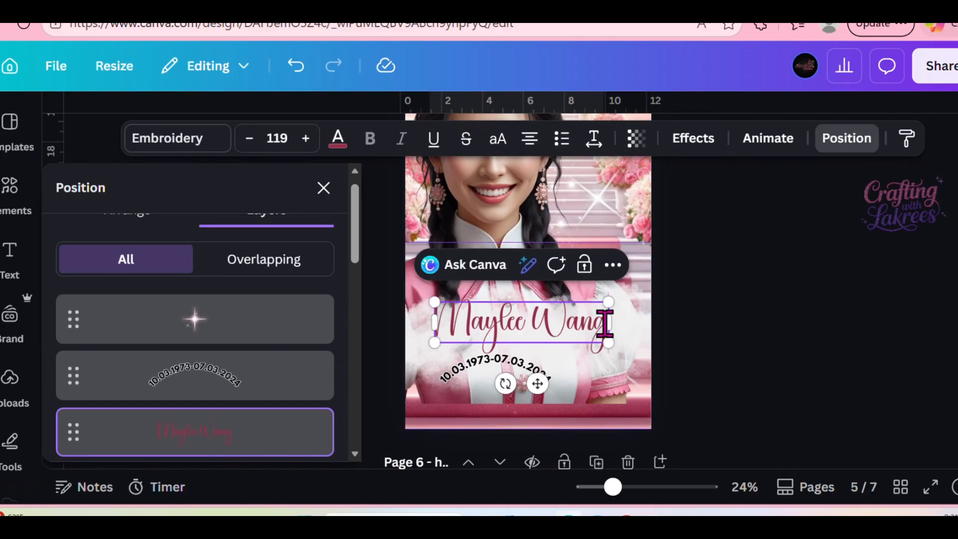
click(605, 323)
click(771, 320)
scroll(749, 312, down, 1)
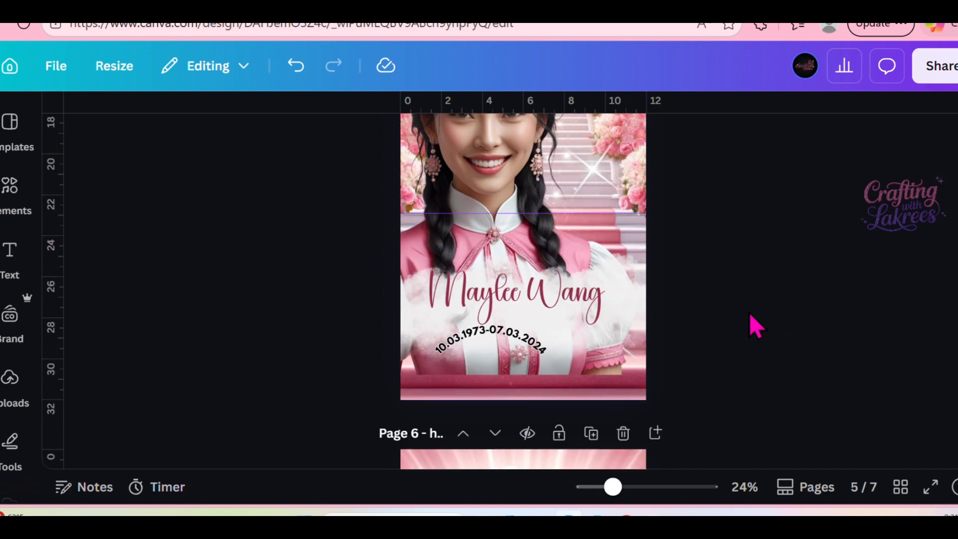
Nudge the curved date line beneath the name slightly to the right.
scroll(749, 312, up, 1)
click(518, 362)
key(Right)
key(Right)
click(801, 324)
Locate the main portrait and the faded background portrait in page 5's layer list.
scroll(793, 327, up, 4)
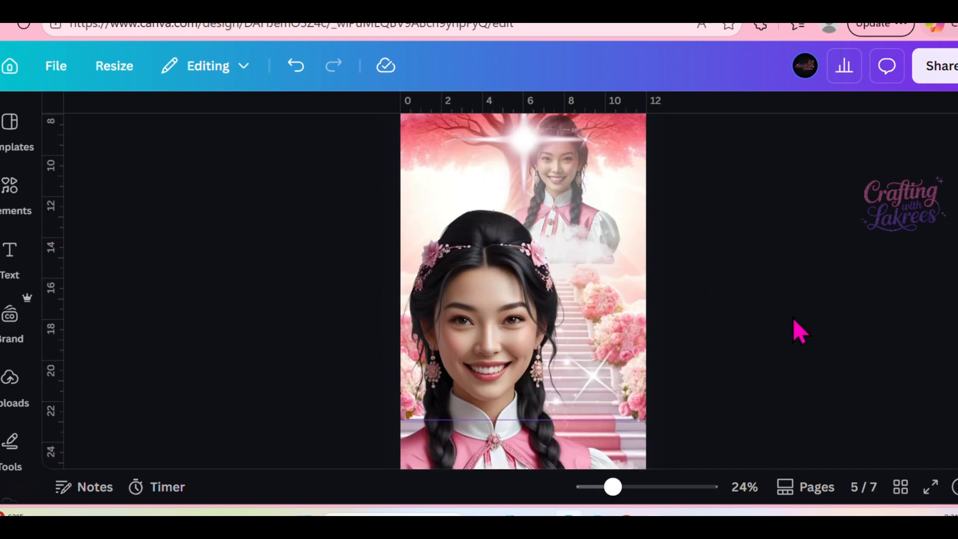
click(478, 322)
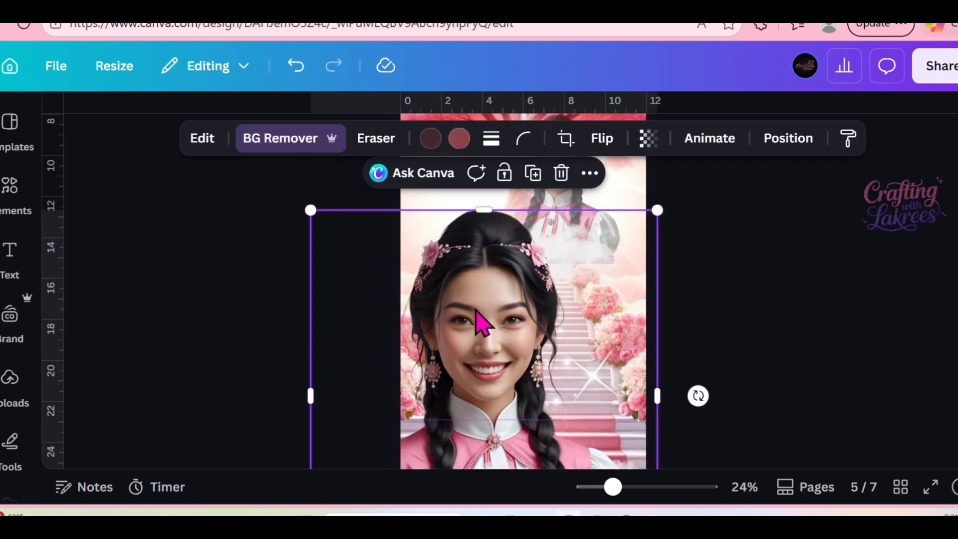
click(796, 145)
scroll(107, 376, down, 3)
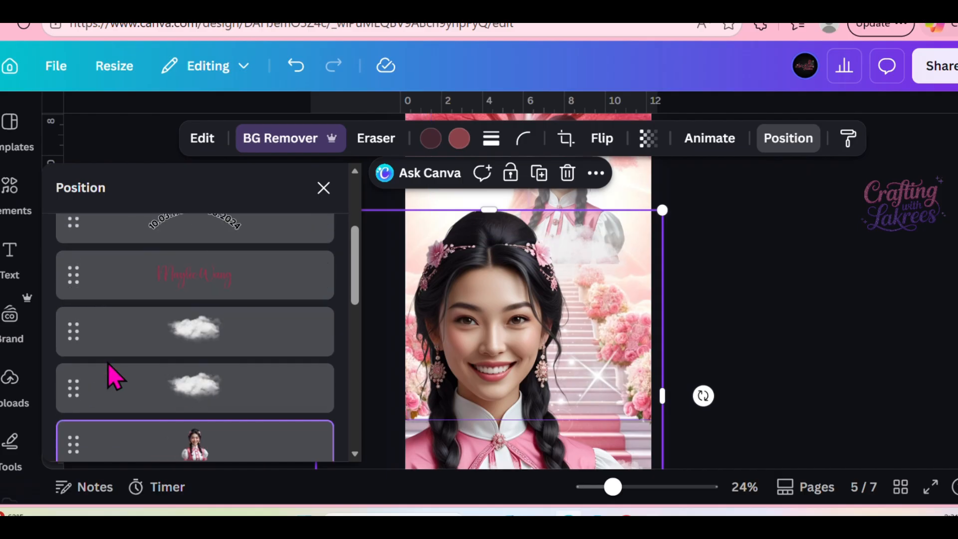
scroll(115, 376, down, 3)
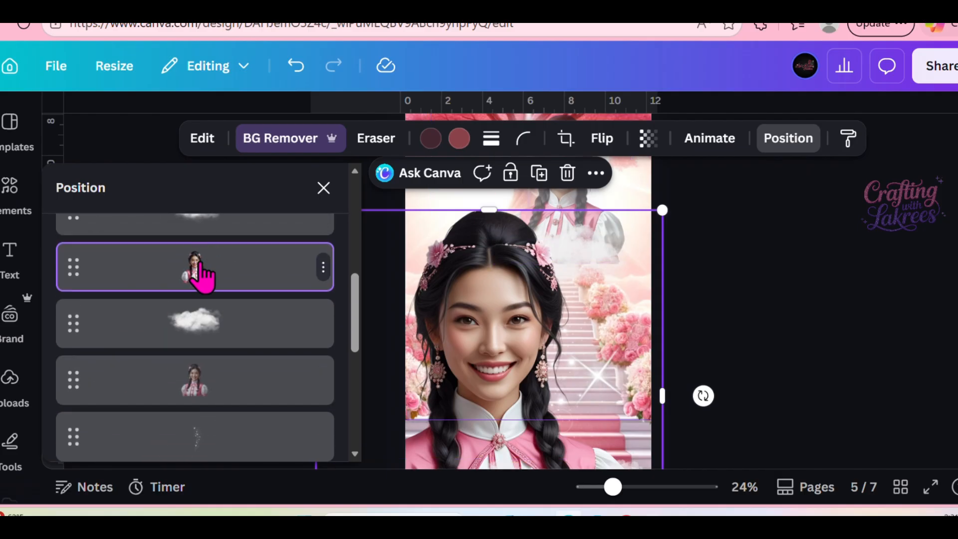
click(213, 394)
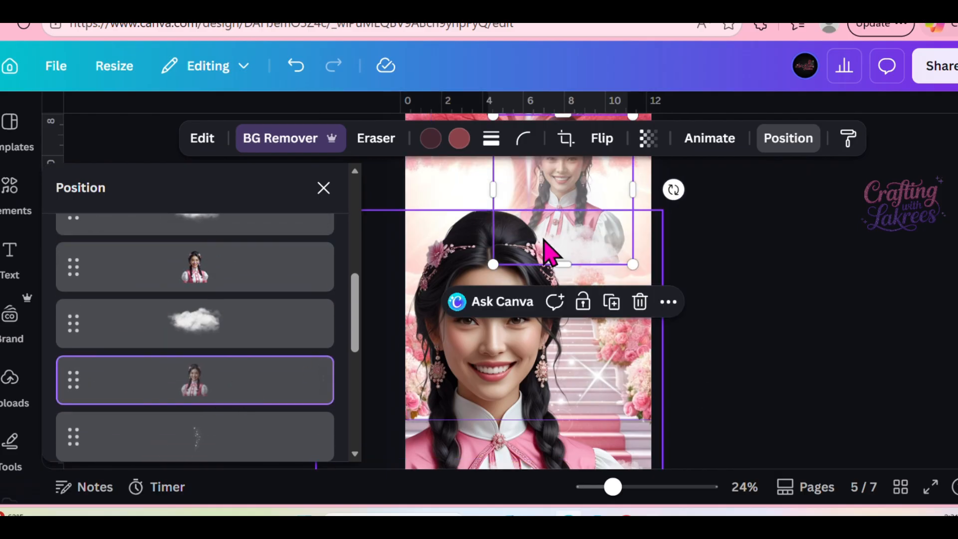
Add the uploaded photo of the woman in the flowing dress, enlarge it and remove its background.
click(9, 371)
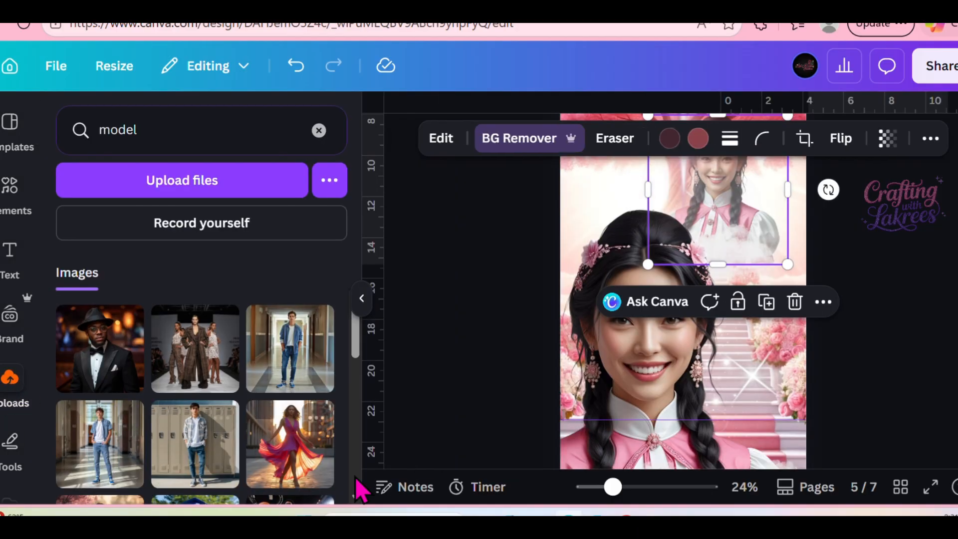
click(273, 458)
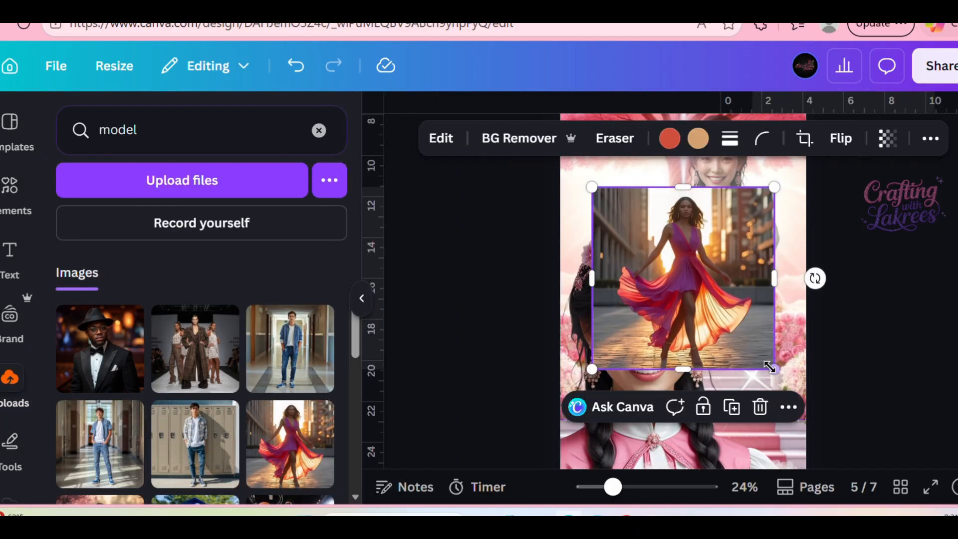
drag(540, 238, 497, 198)
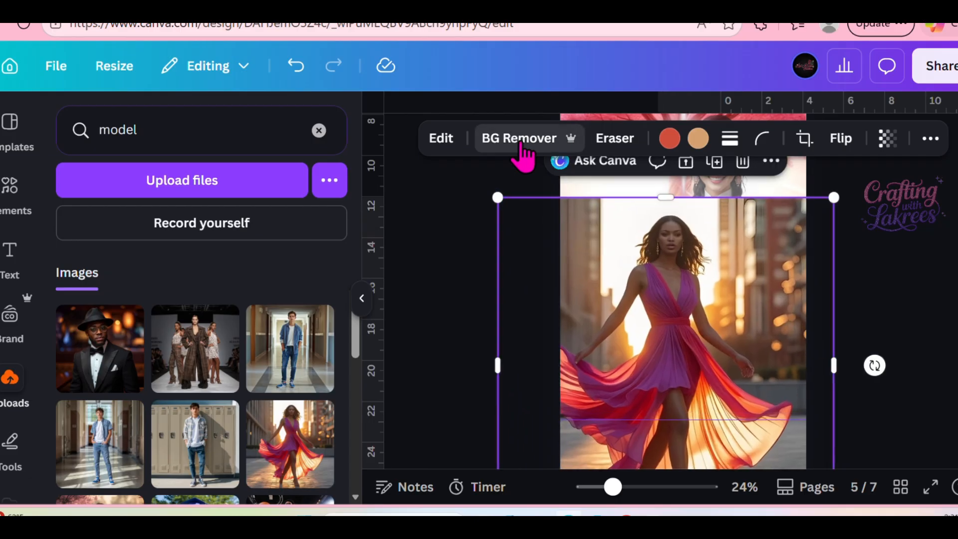
scroll(270, 399, down, 3)
drag(654, 400, 641, 395)
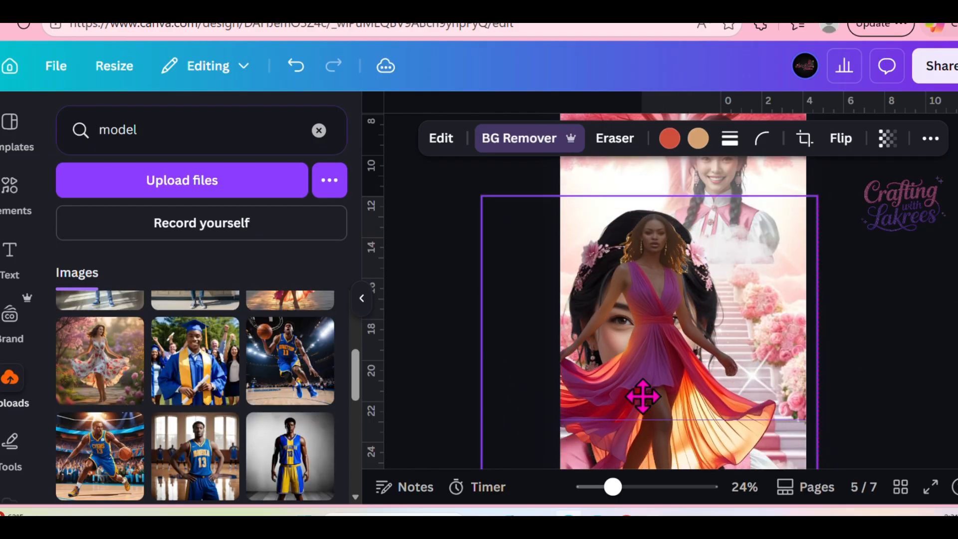
Enlarge the dress cutout further and position it over the main portrait on page 5.
scroll(872, 391, down, 2)
drag(817, 443, 851, 476)
drag(673, 235, 656, 258)
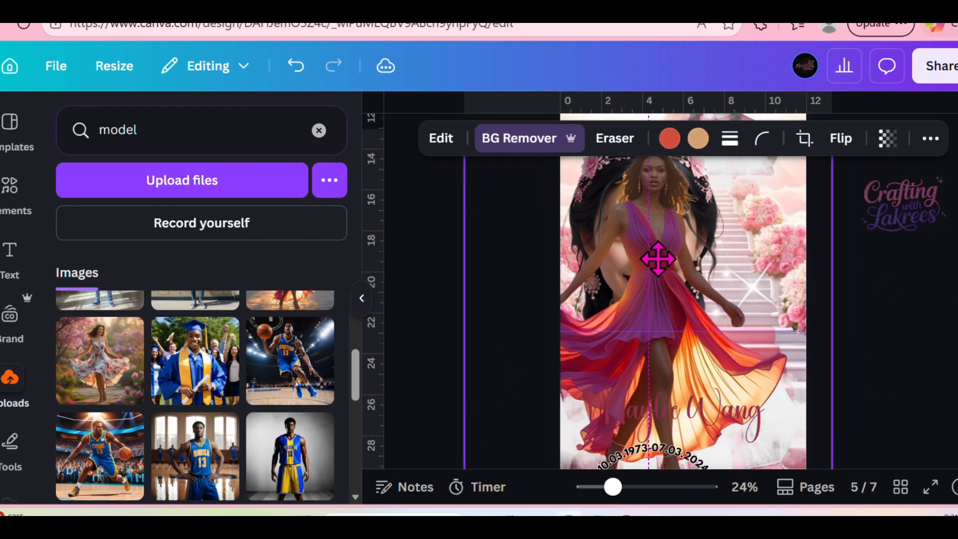
drag(674, 300, 680, 301)
scroll(921, 318, down, 2)
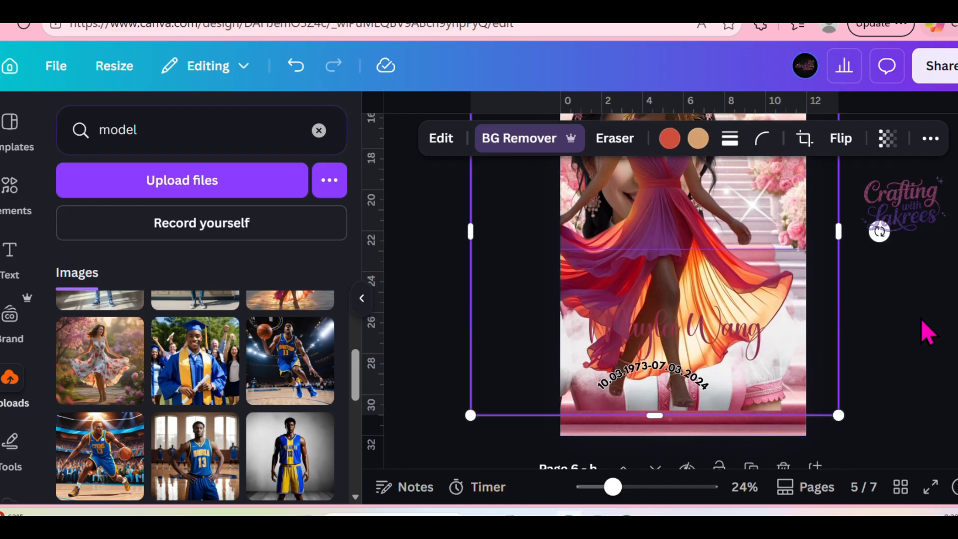
scroll(921, 319, up, 4)
drag(469, 218, 453, 171)
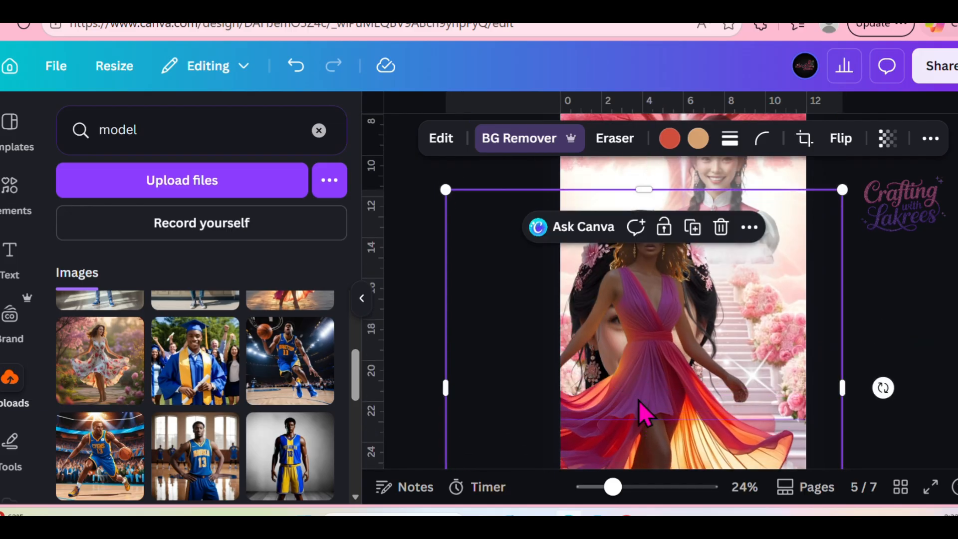
scroll(641, 412, down, 4)
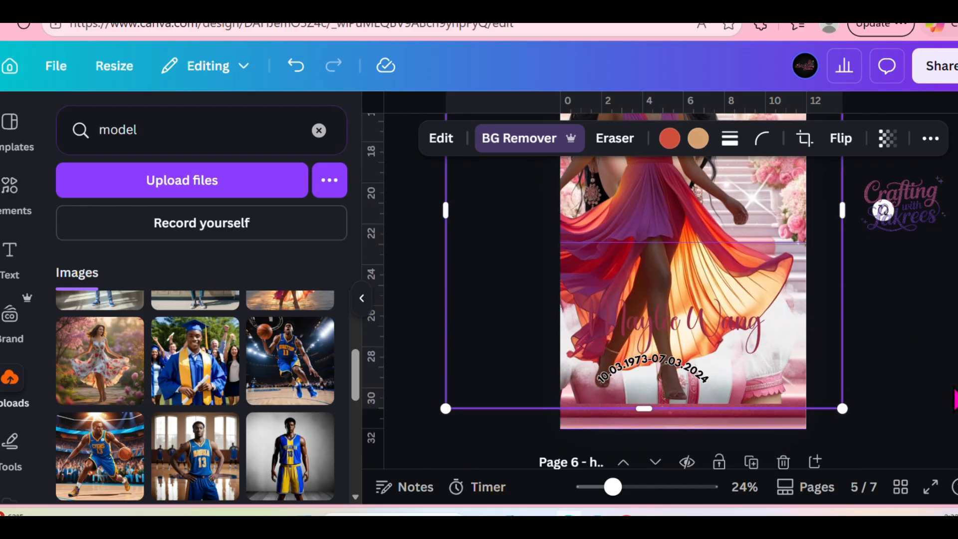
Replace the dress cutout on page 5 with the uploaded photo of the woman with pink curly hair.
scroll(159, 424, down, 6)
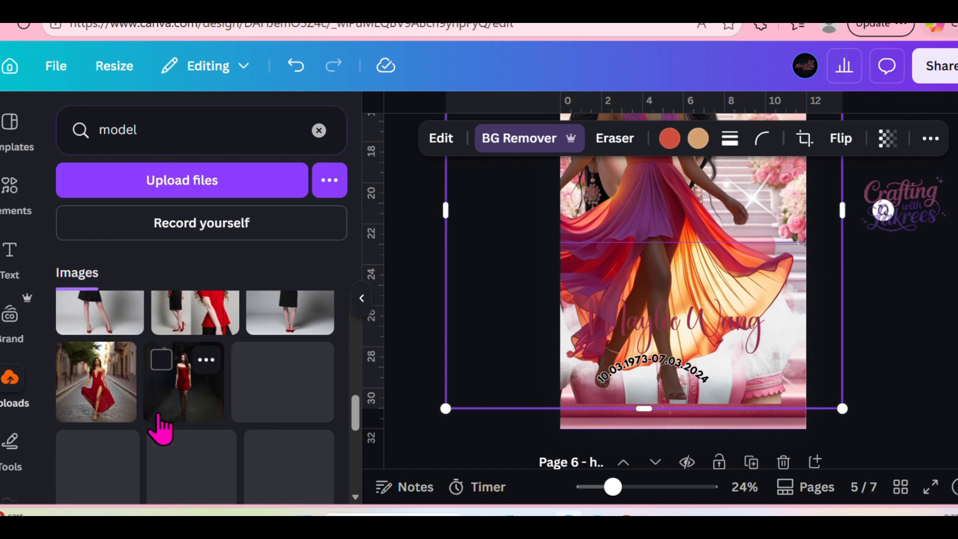
scroll(159, 426, down, 3)
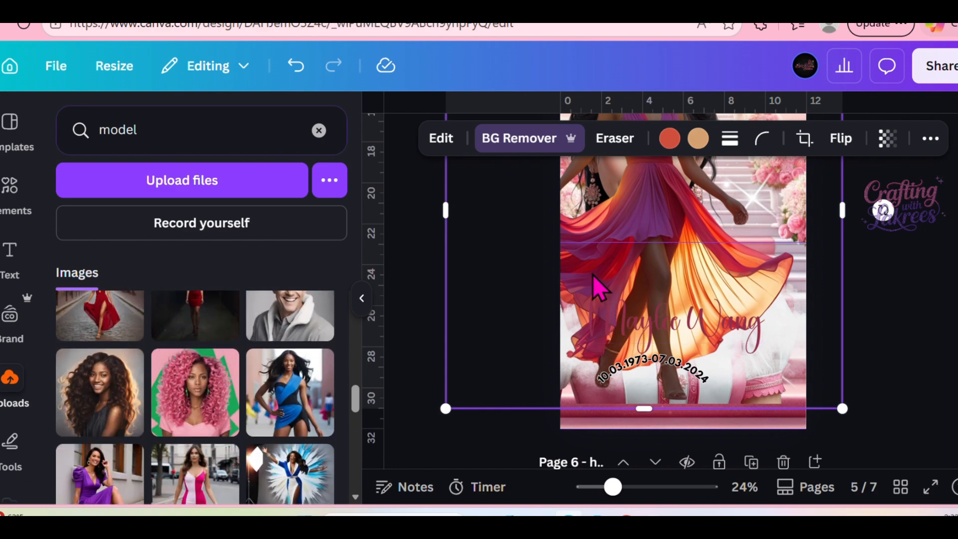
drag(598, 289, 185, 434)
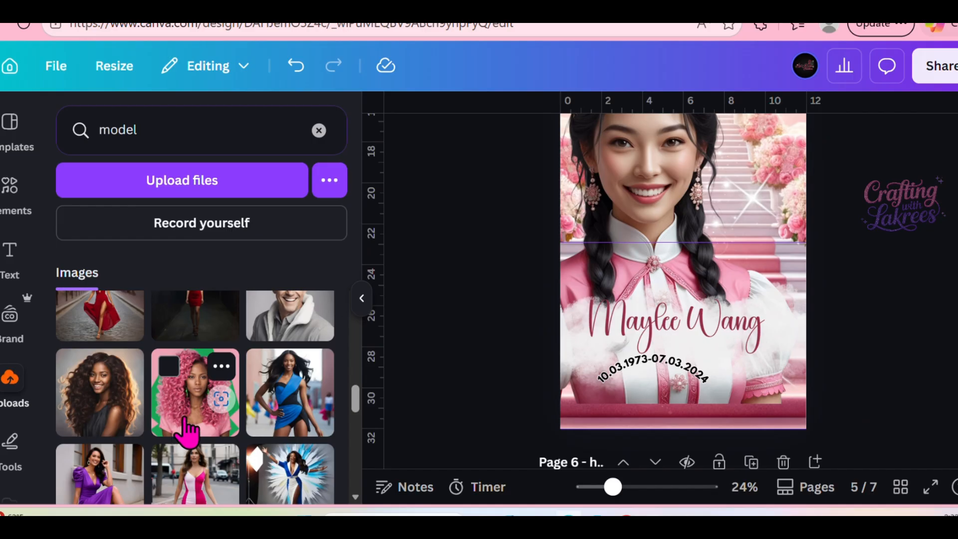
click(186, 434)
scroll(883, 314, up, 4)
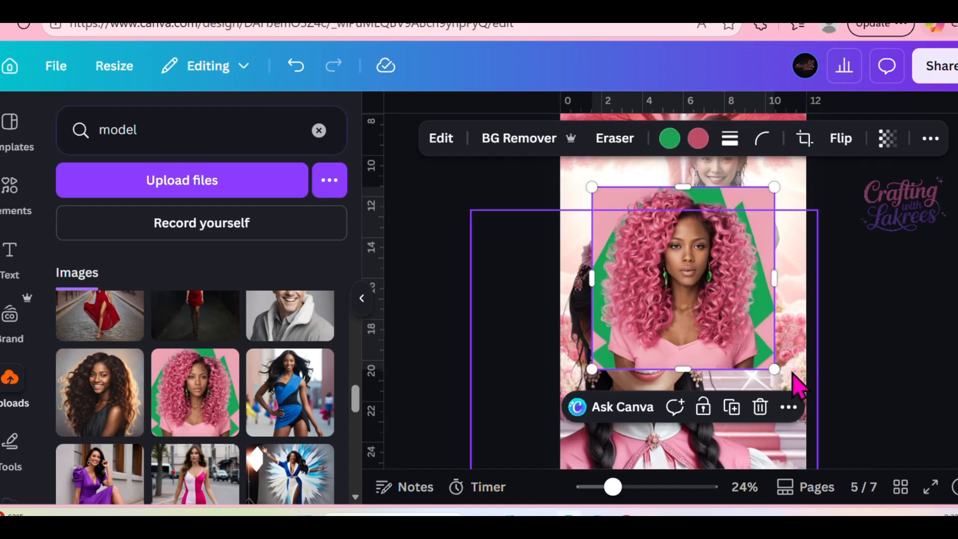
Remove the background from the pink-haired woman's photo and move the cutout over the main portrait.
click(549, 142)
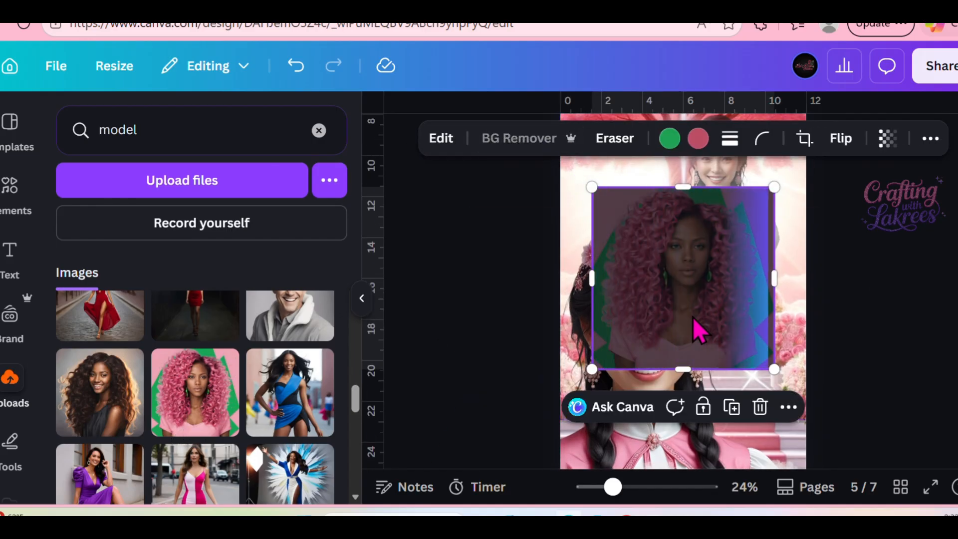
scroll(868, 366, down, 3)
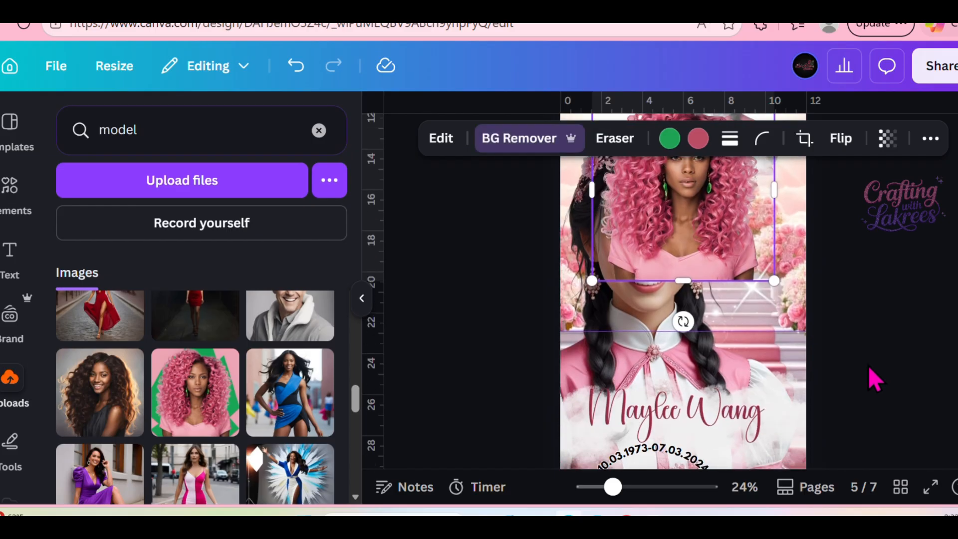
click(688, 208)
drag(688, 208, 652, 244)
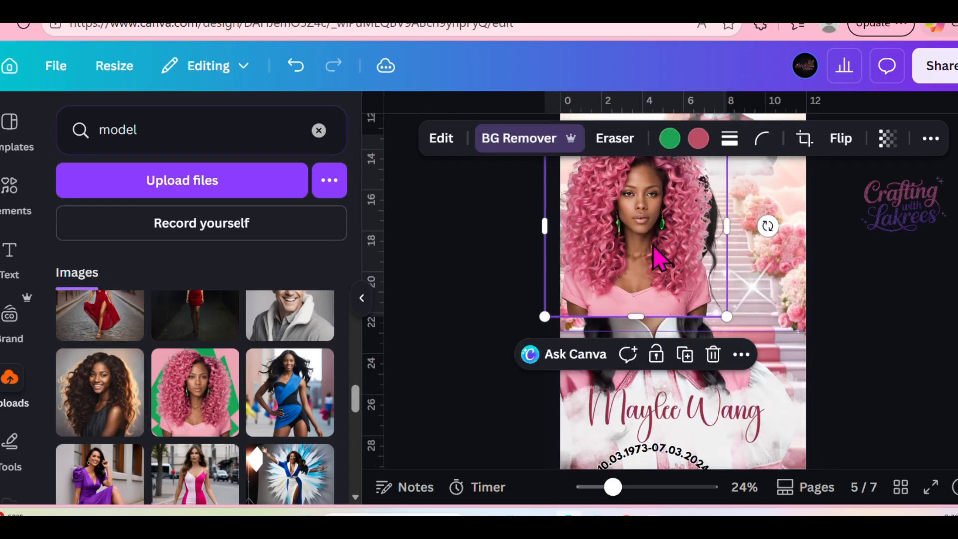
click(919, 316)
click(700, 302)
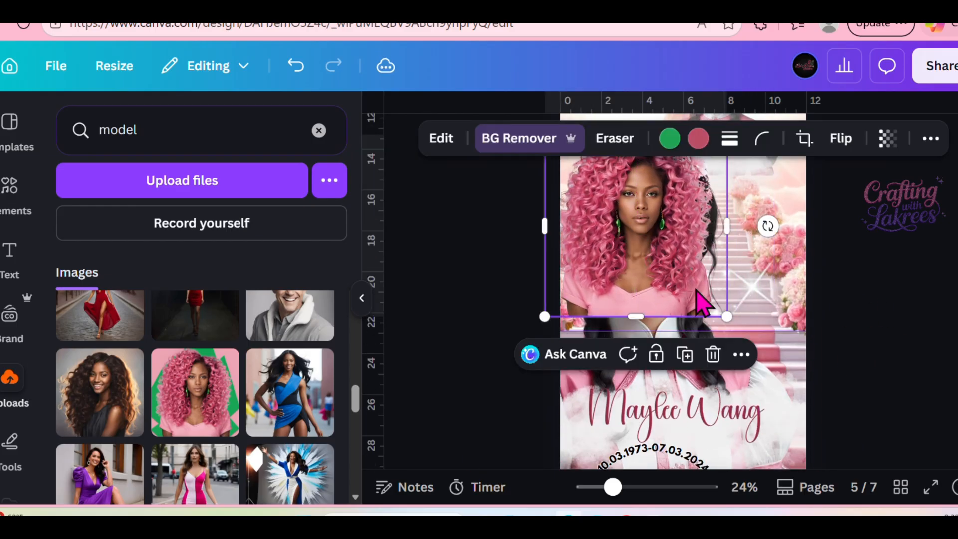
click(732, 326)
click(704, 299)
Scale the pink-haired cutout up to about the page width and position it so its lower edge reaches the date line.
drag(726, 315, 846, 480)
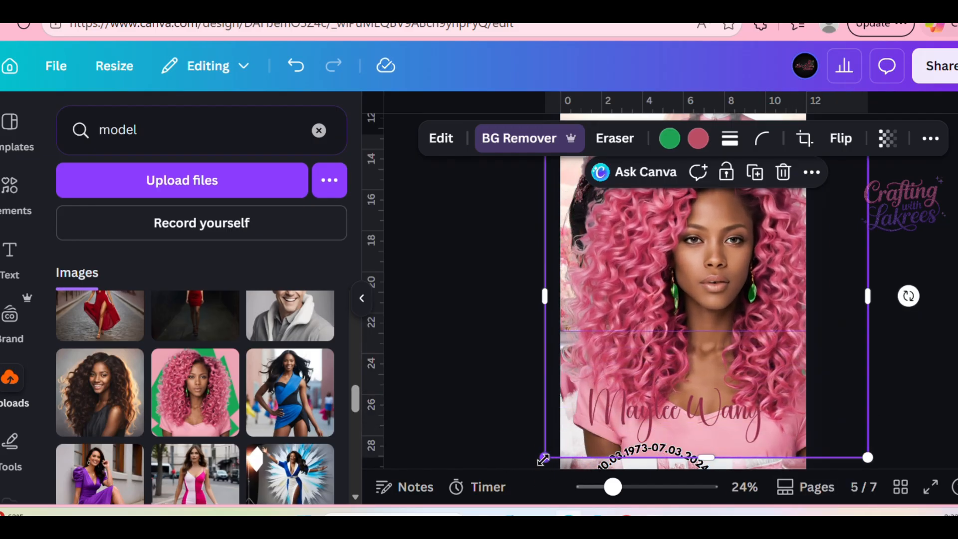
drag(544, 458, 532, 467)
drag(776, 380, 753, 370)
drag(842, 455, 723, 395)
drag(686, 345, 689, 373)
scroll(758, 264, up, 1)
scroll(872, 349, down, 4)
drag(665, 332, 679, 372)
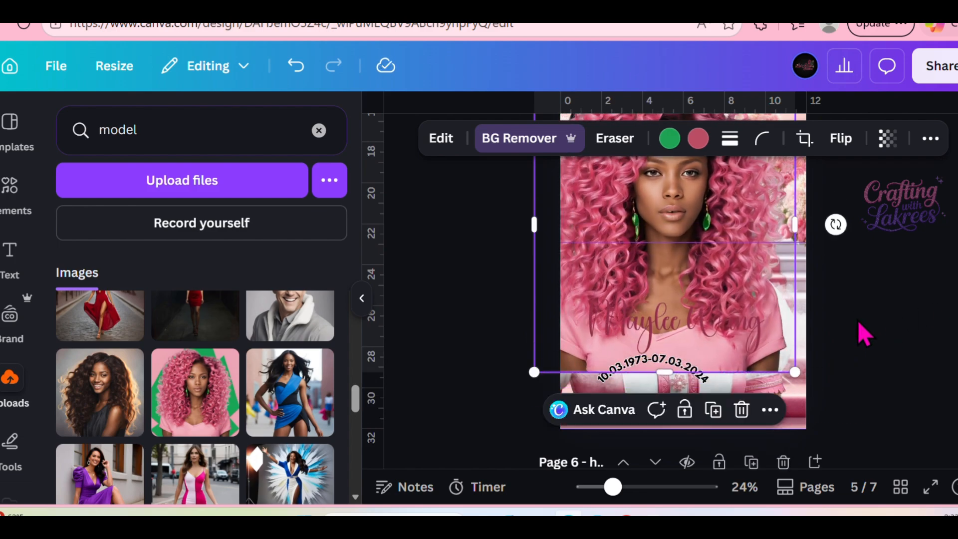
Move the pink-haired cutout's layer directly below the two upper clouds and delete the original main portrait.
click(927, 142)
click(870, 178)
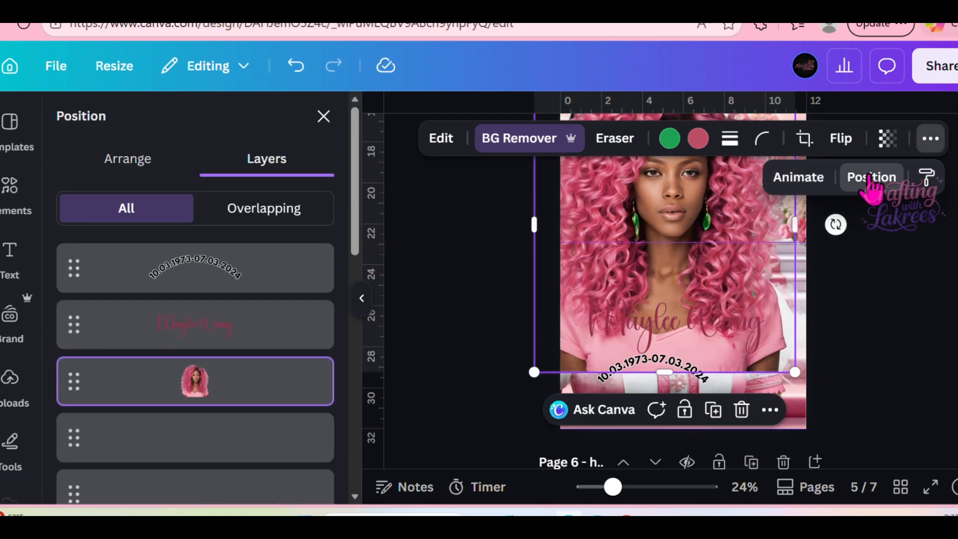
scroll(231, 391, down, 2)
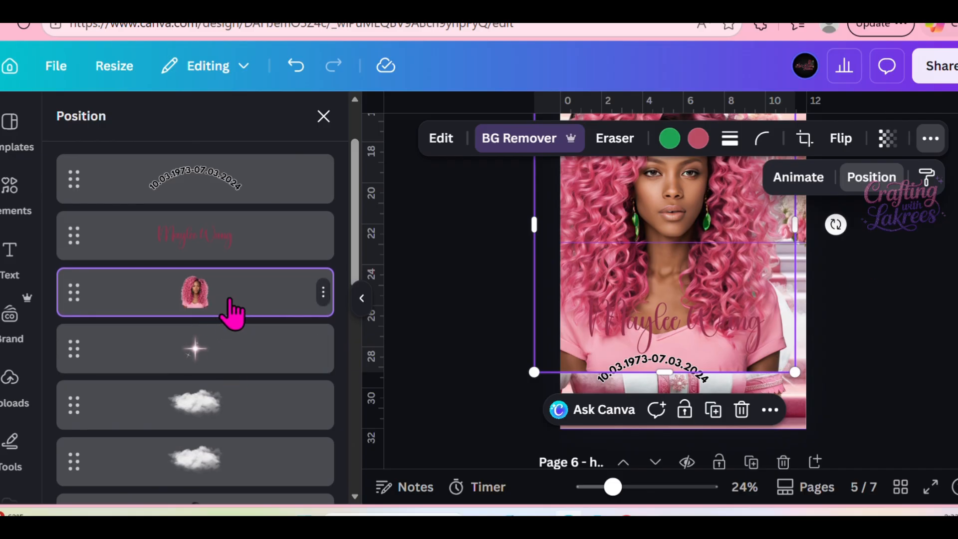
drag(231, 311, 248, 197)
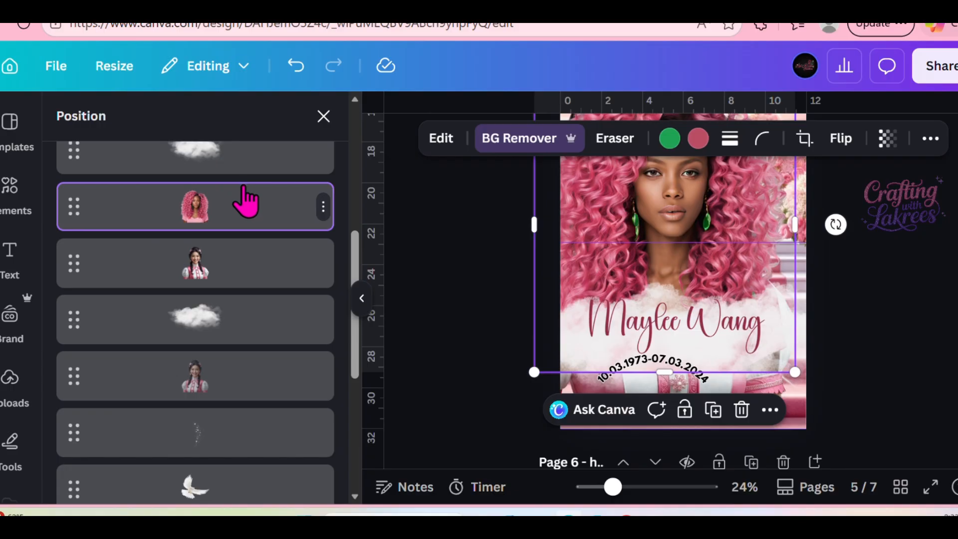
click(323, 270)
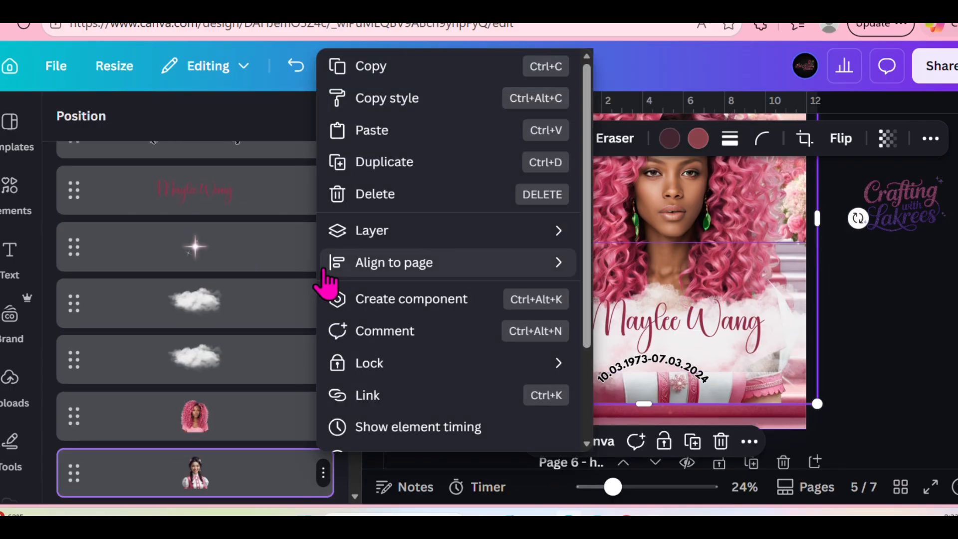
click(378, 200)
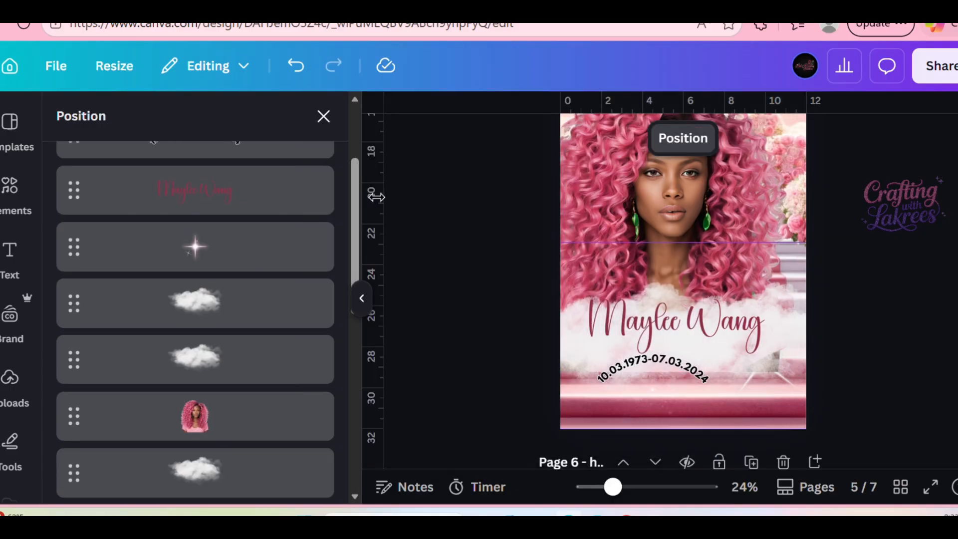
Duplicate the large pink-haired cutout, scale the copy down to about 5 in wide and place it over the small upper portrait.
scroll(304, 423, down, 4)
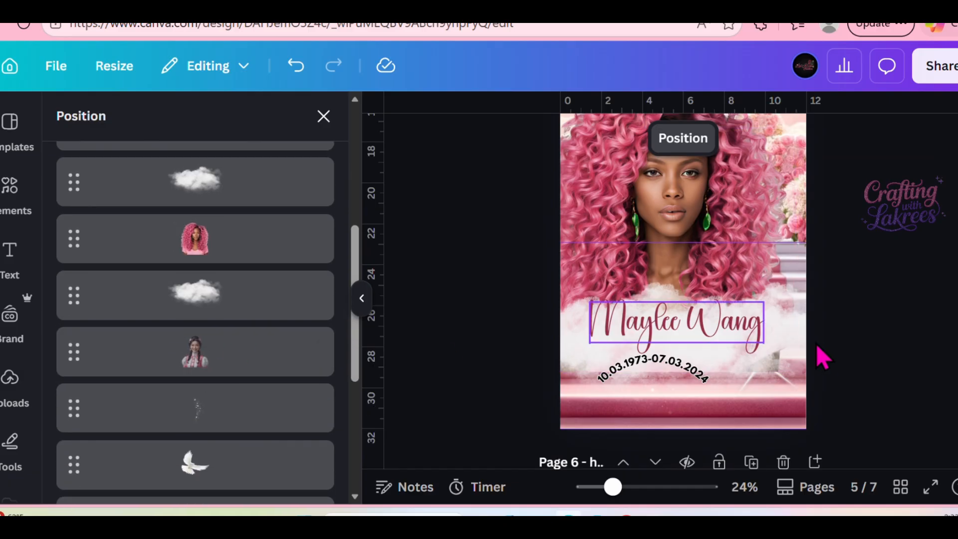
scroll(819, 347, up, 2)
click(324, 239)
click(410, 164)
drag(532, 463, 682, 296)
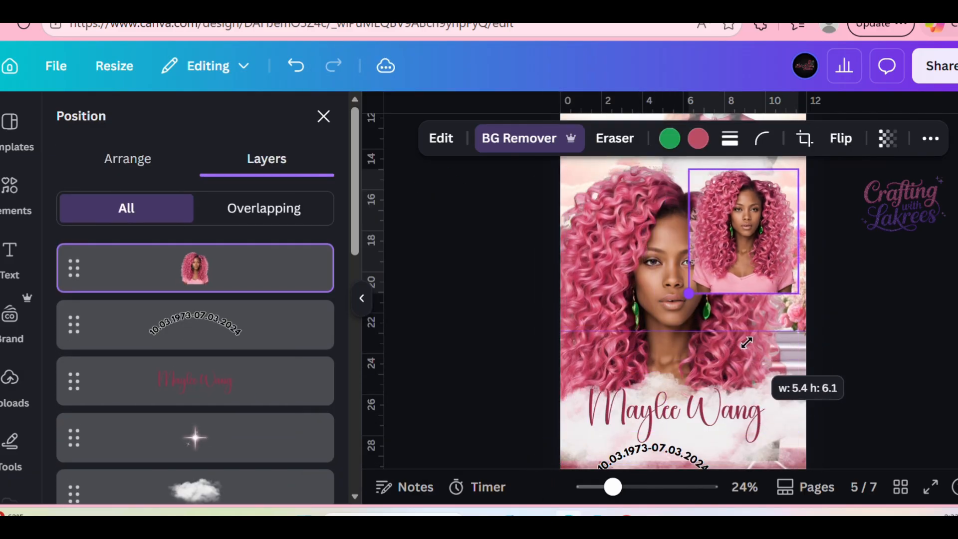
scroll(940, 349, up, 3)
drag(727, 422, 746, 325)
Move the small pink-haired cutout's layer directly below the cloud at its base and delete the original braided-hair portrait.
drag(232, 272, 249, 325)
click(322, 285)
click(391, 195)
Shrink the large sparkle in front of the tree trunk slightly and rotate it a little clockwise.
click(696, 230)
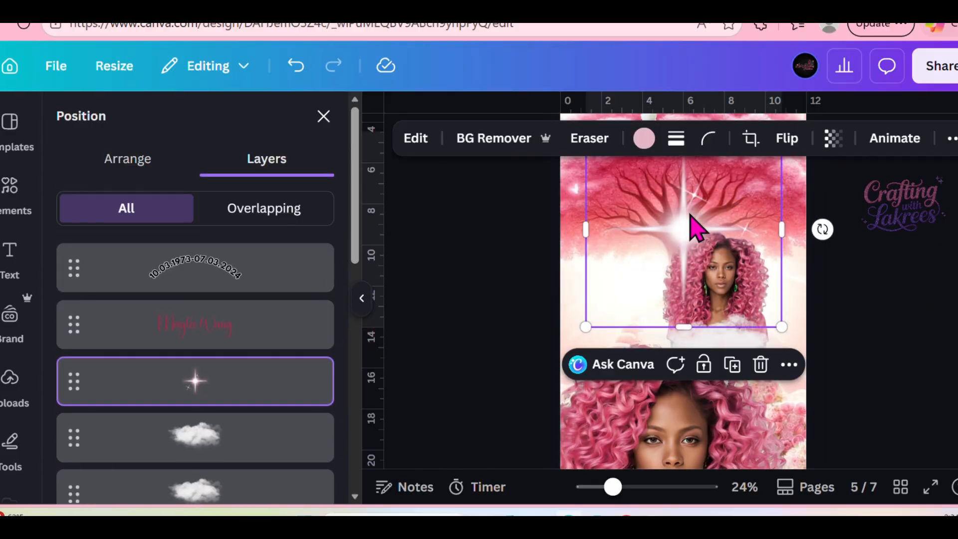
drag(782, 326, 765, 315)
drag(813, 222, 834, 271)
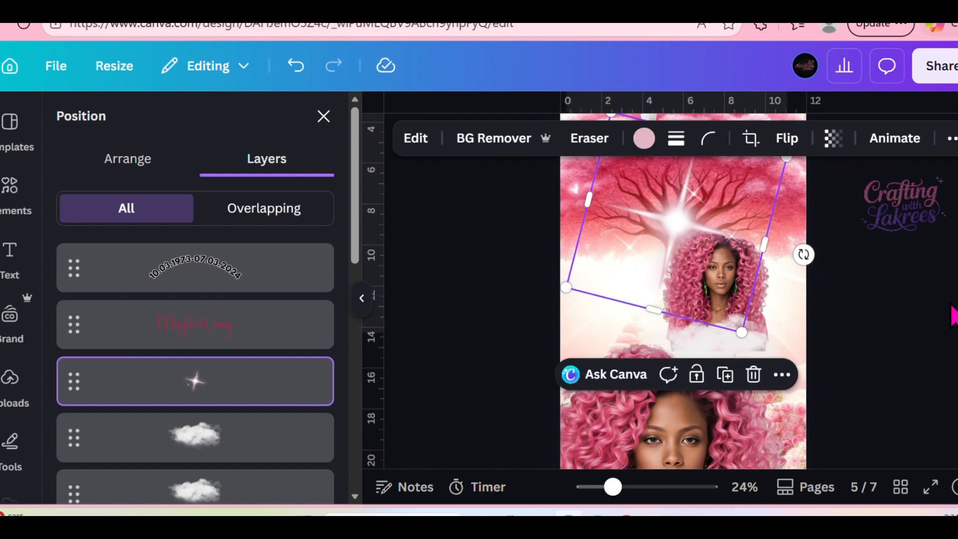
Find the white sparkle hidden behind the small portrait through the layer list and move it to the open area left of the portrait.
drag(613, 486, 597, 487)
scroll(654, 290, up, 2)
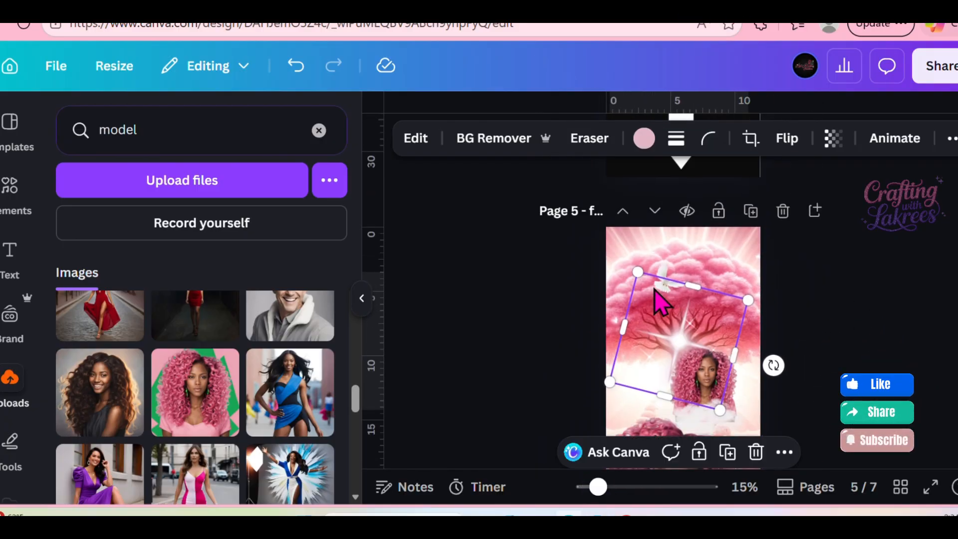
click(670, 277)
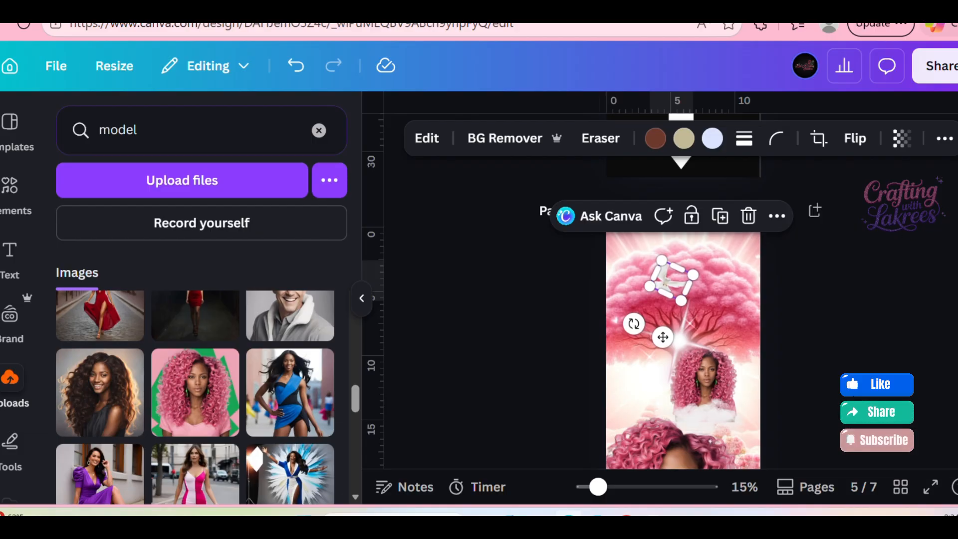
click(944, 138)
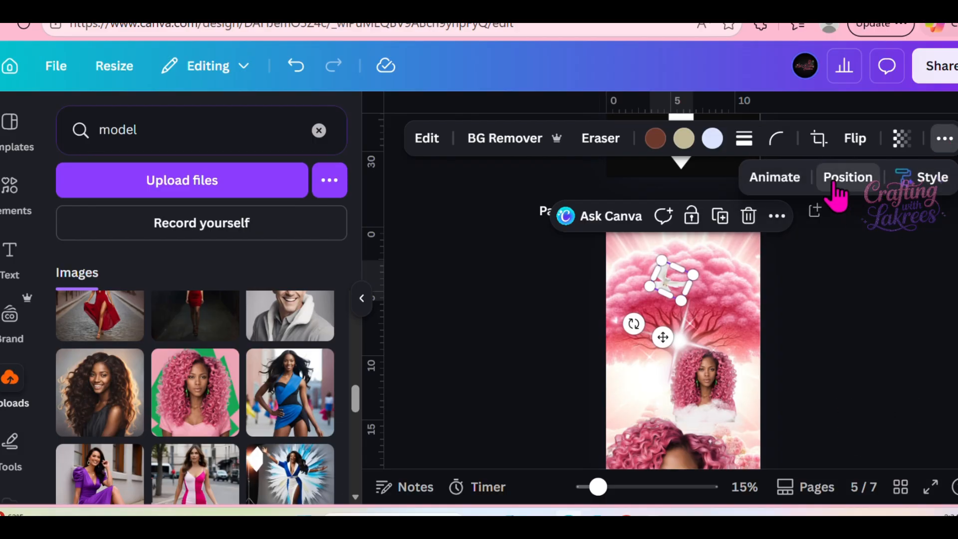
click(848, 178)
scroll(235, 464, down, 4)
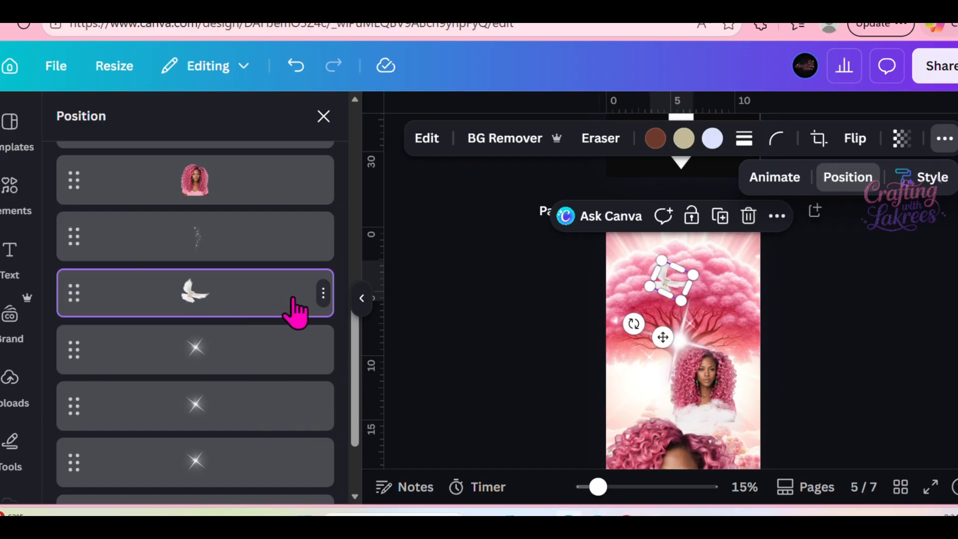
click(198, 352)
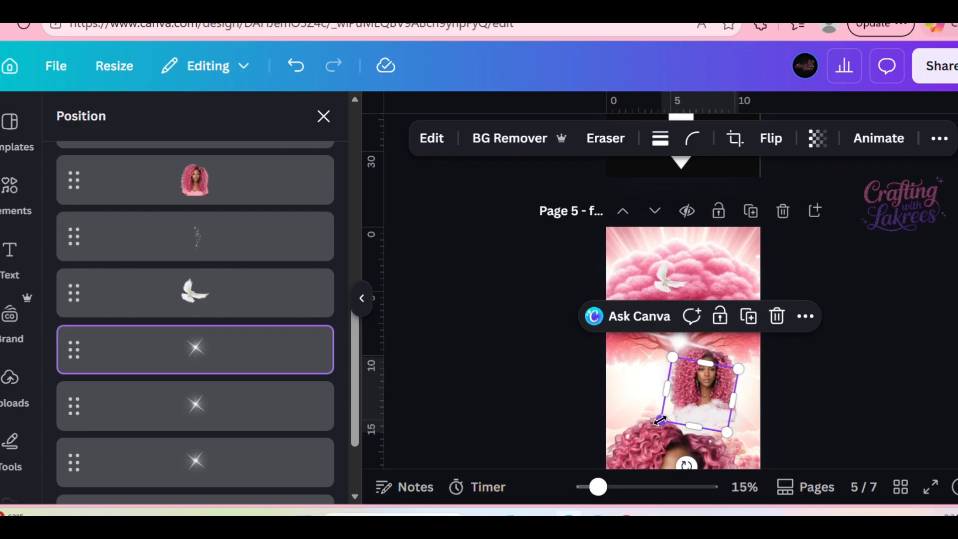
drag(660, 421, 624, 414)
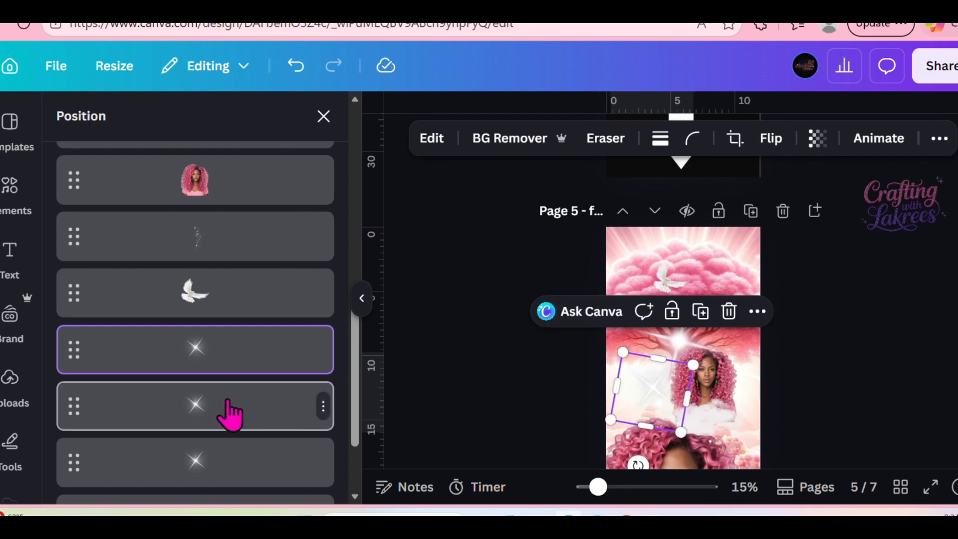
Move the layers of the sparkle beside the small portrait and the lower-right sparkle above the clouds and portraits.
click(227, 416)
scroll(868, 325, down, 5)
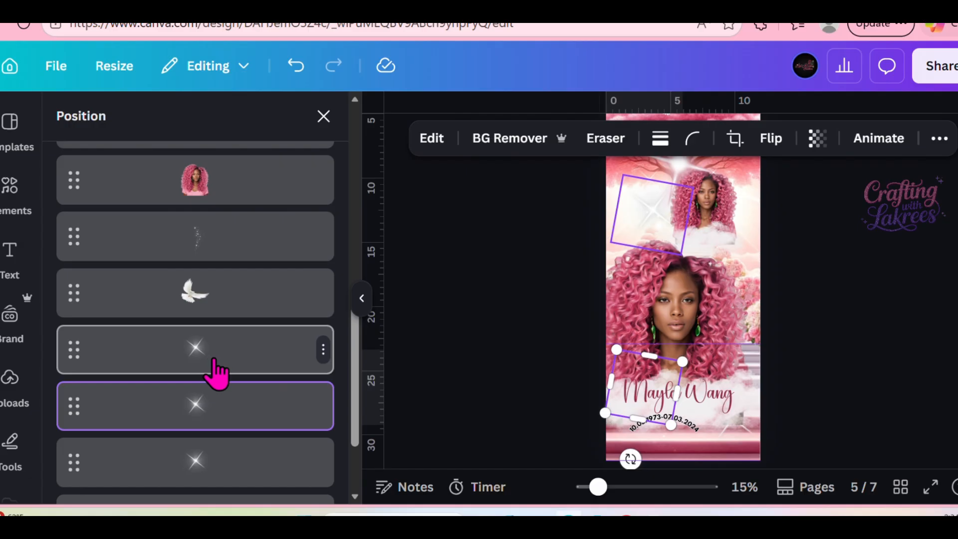
drag(215, 373, 246, 288)
scroll(245, 304, down, 3)
scroll(240, 324, down, 5)
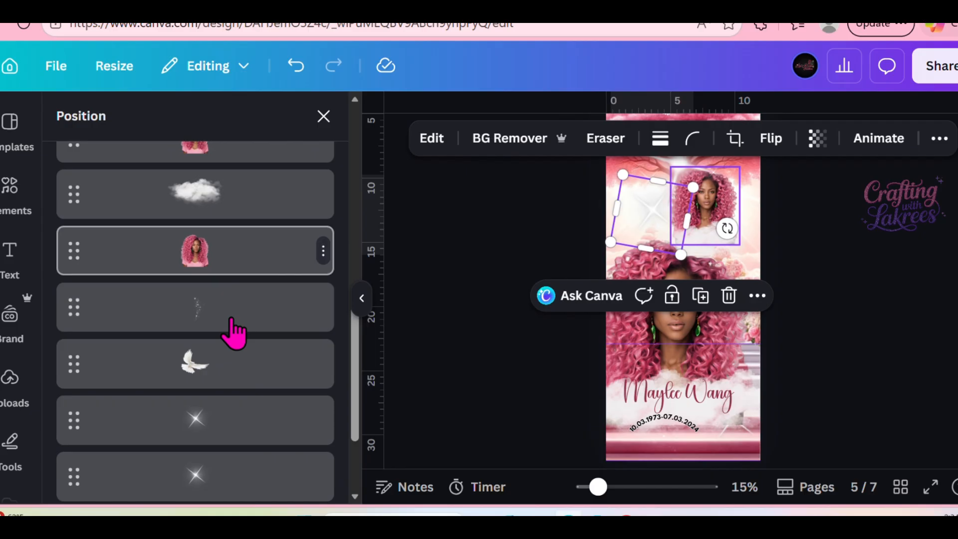
click(223, 414)
drag(223, 426, 246, 252)
Bring the lower-left sparkle and the remaining white sparkle in front of the clouds and the large portrait.
scroll(239, 300, down, 3)
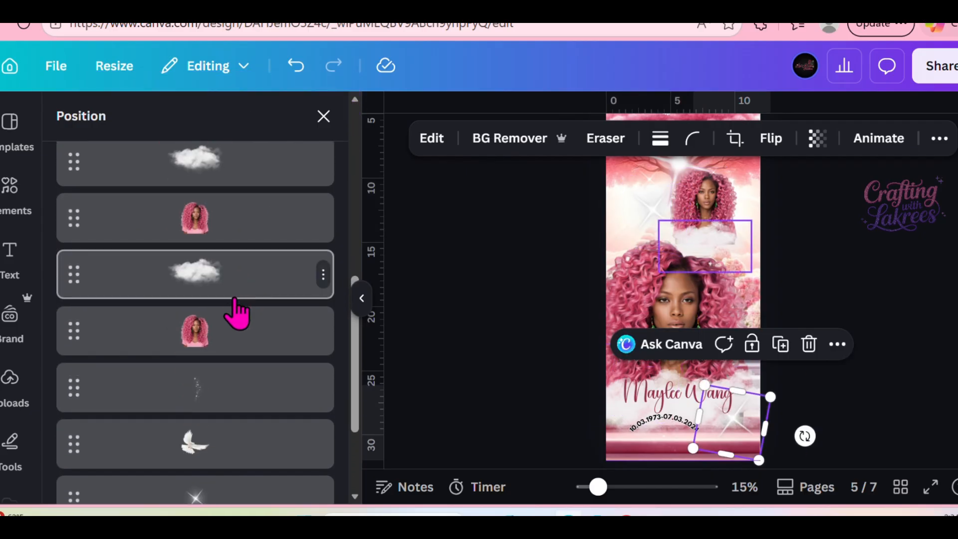
scroll(220, 424, down, 2)
click(228, 422)
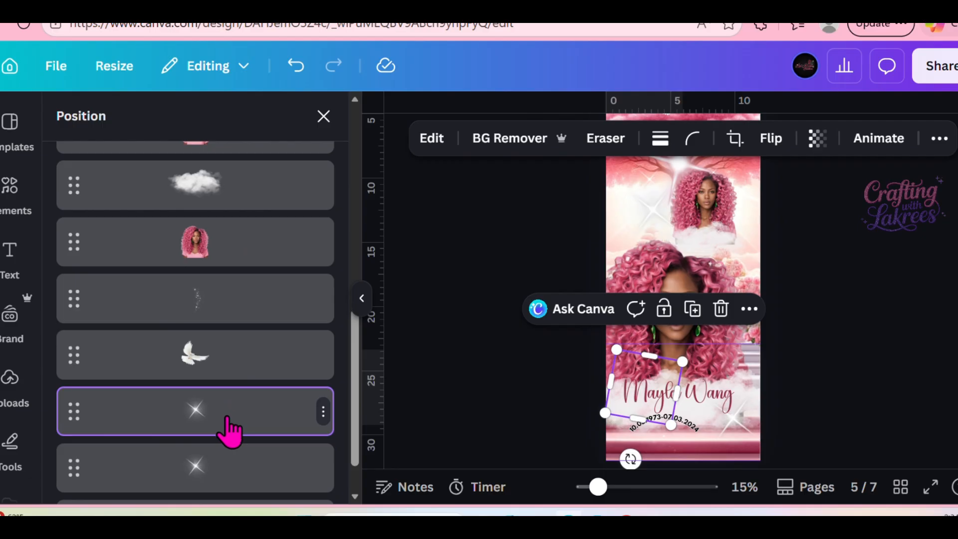
drag(228, 430, 257, 230)
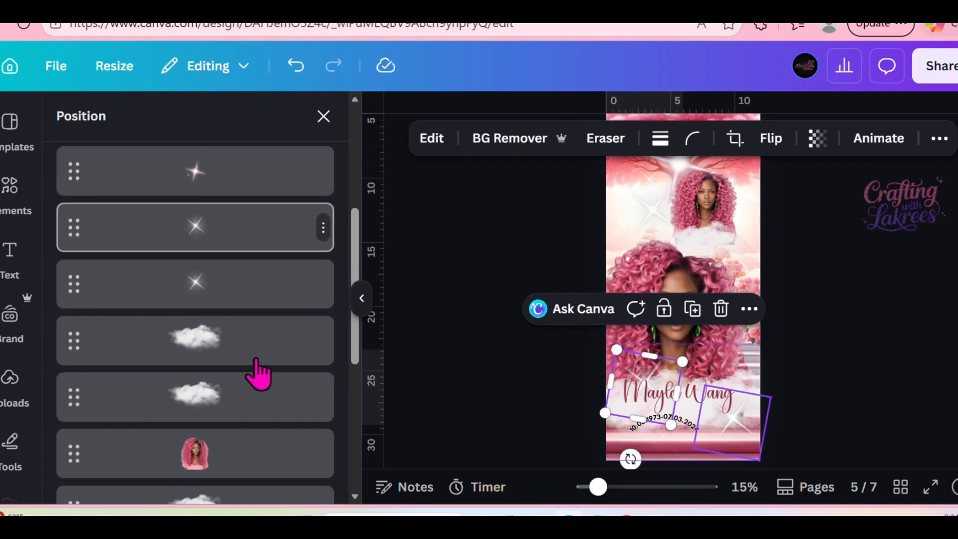
scroll(244, 379, down, 5)
drag(230, 402, 248, 265)
scroll(247, 324, down, 3)
click(241, 422)
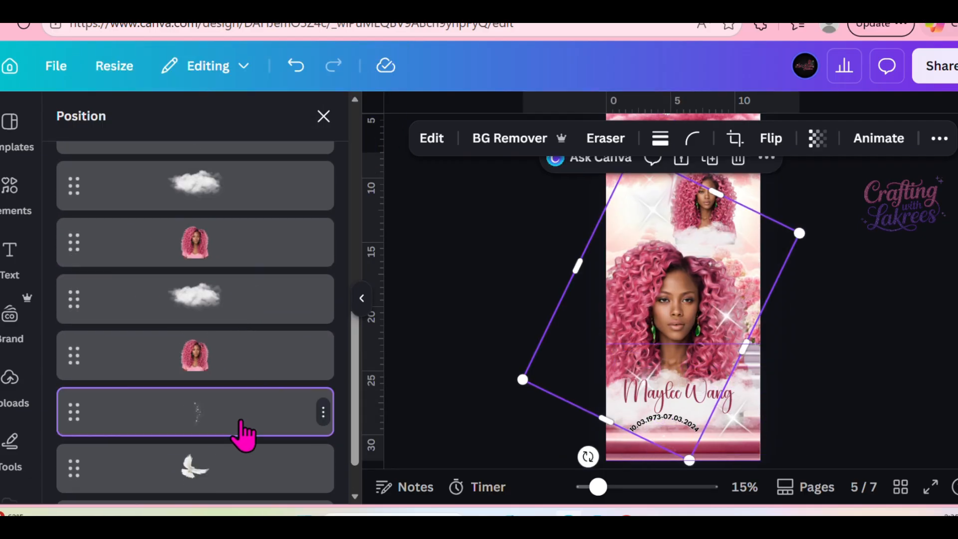
drag(242, 434, 251, 387)
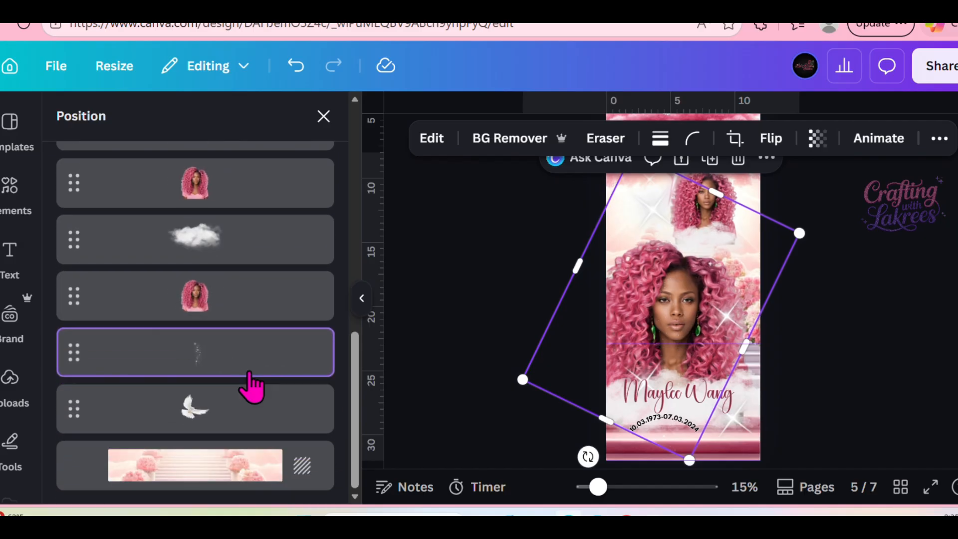
click(733, 239)
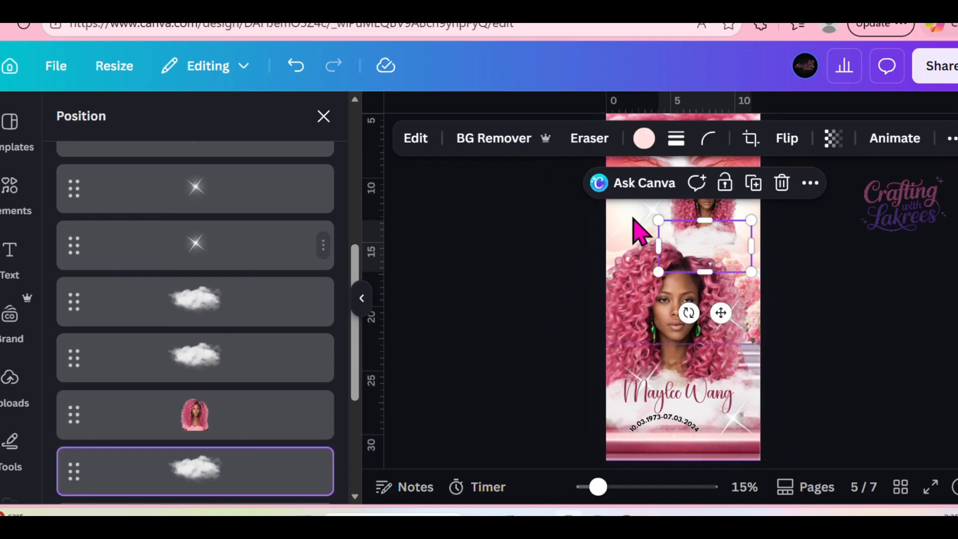
click(833, 138)
drag(703, 241, 705, 242)
scroll(861, 286, down, 1)
scroll(855, 284, up, 1)
click(625, 224)
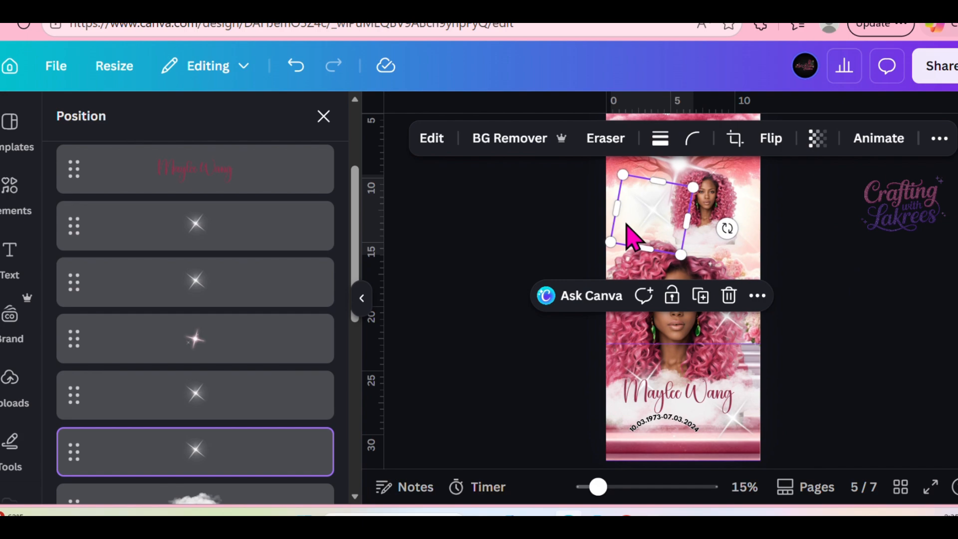
Download only page 5 as a PNG.
click(940, 67)
scroll(808, 299, down, 4)
click(663, 297)
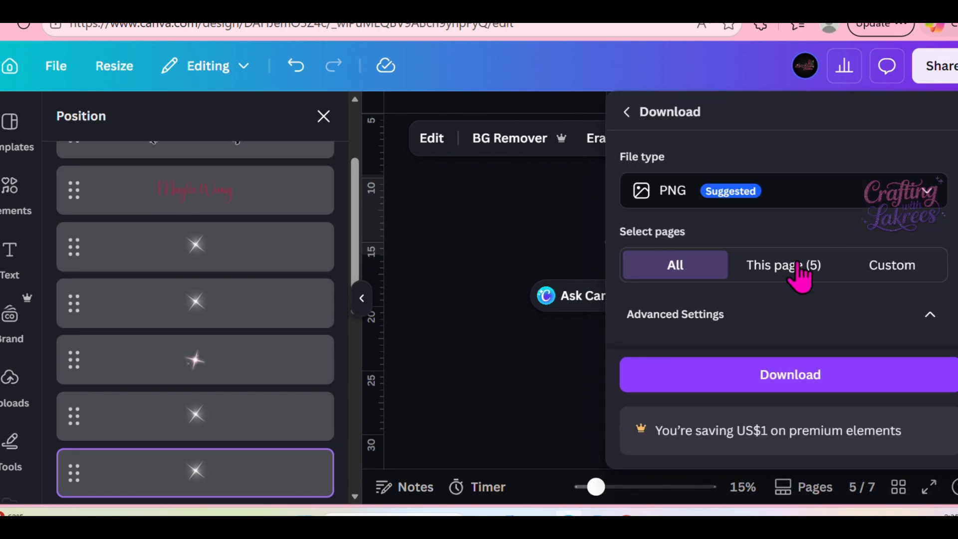
click(780, 269)
click(789, 374)
Upload the downloaded fulltie.png to the media library.
scroll(537, 334, up, 3)
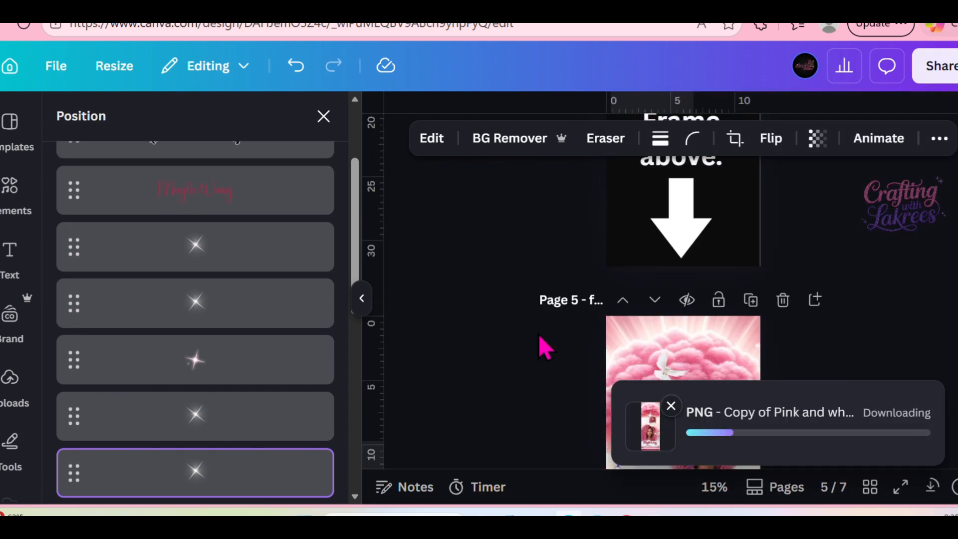
scroll(540, 332, down, 2)
scroll(565, 298, down, 6)
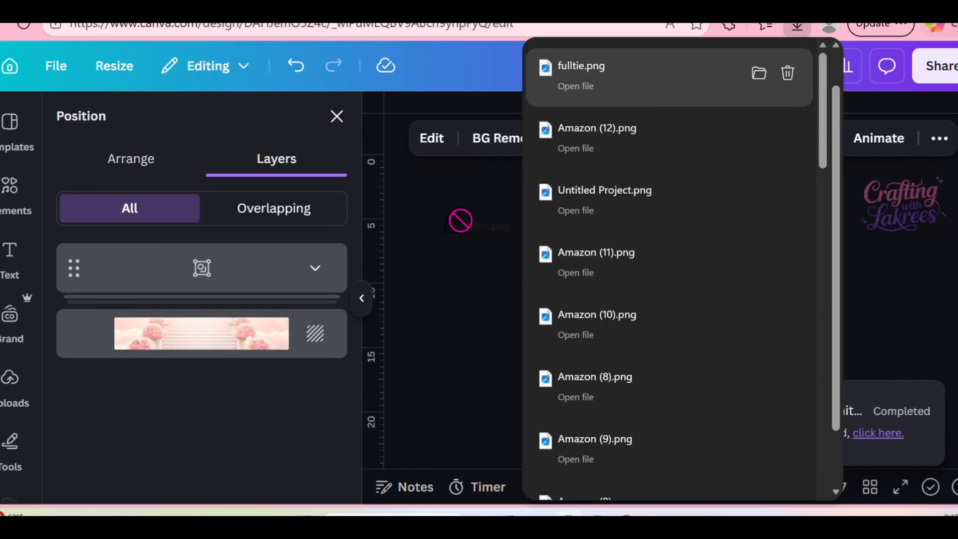
drag(459, 220, 119, 300)
scroll(852, 294, down, 6)
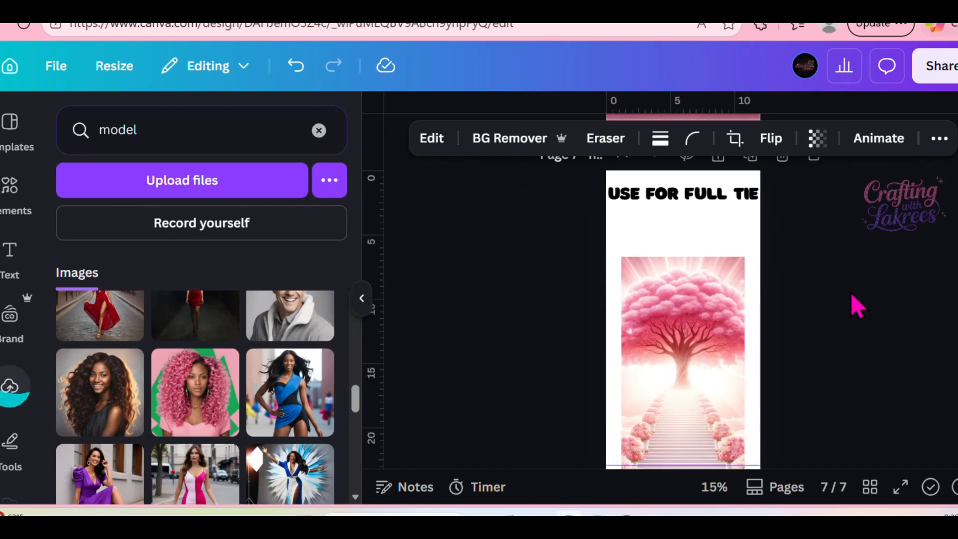
Add a blank page after the "USE FOR FULL TIE" page.
click(643, 199)
scroll(872, 235, up, 2)
click(802, 238)
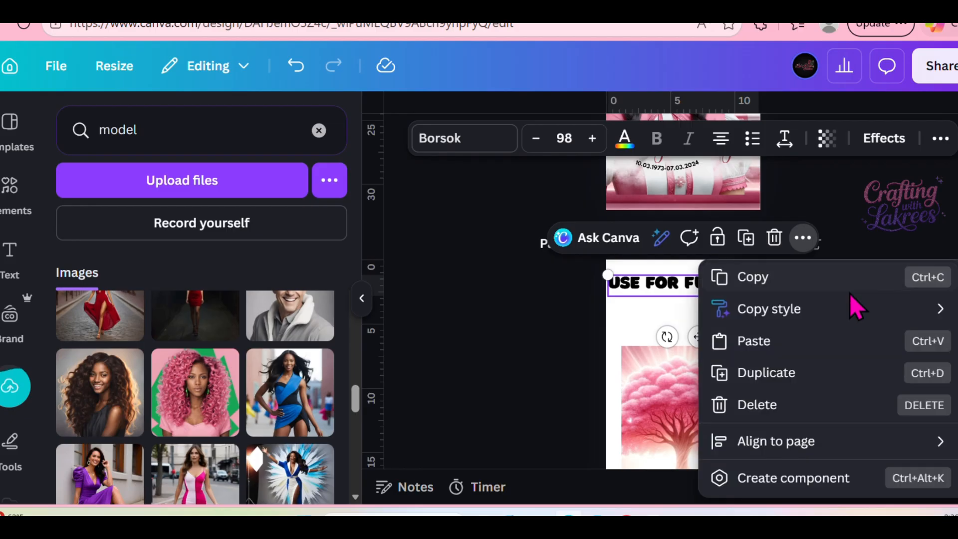
key(Escape)
click(814, 243)
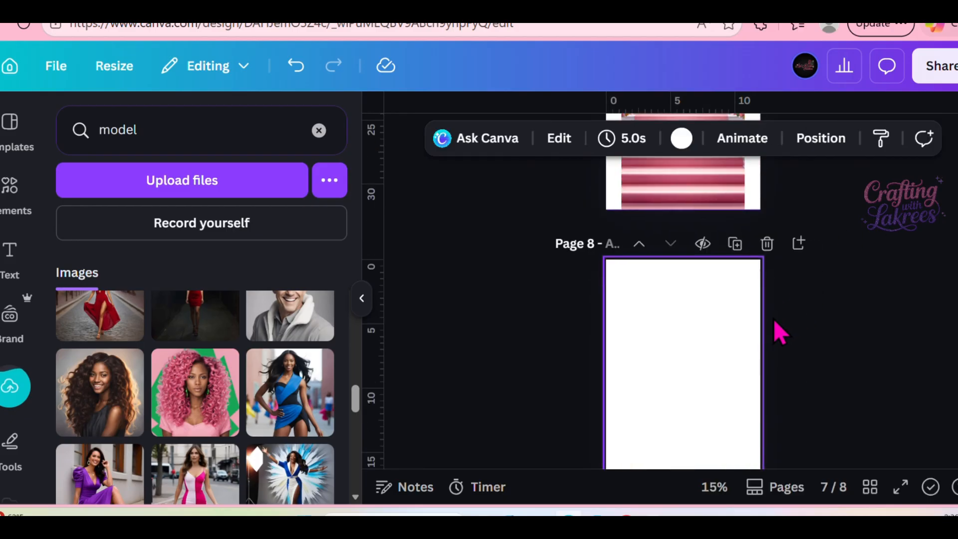
Duplicate the tree-and-staircase picture on page 7 and move the copy to the top-left corner of page 8.
scroll(773, 319, up, 2)
right_click(670, 239)
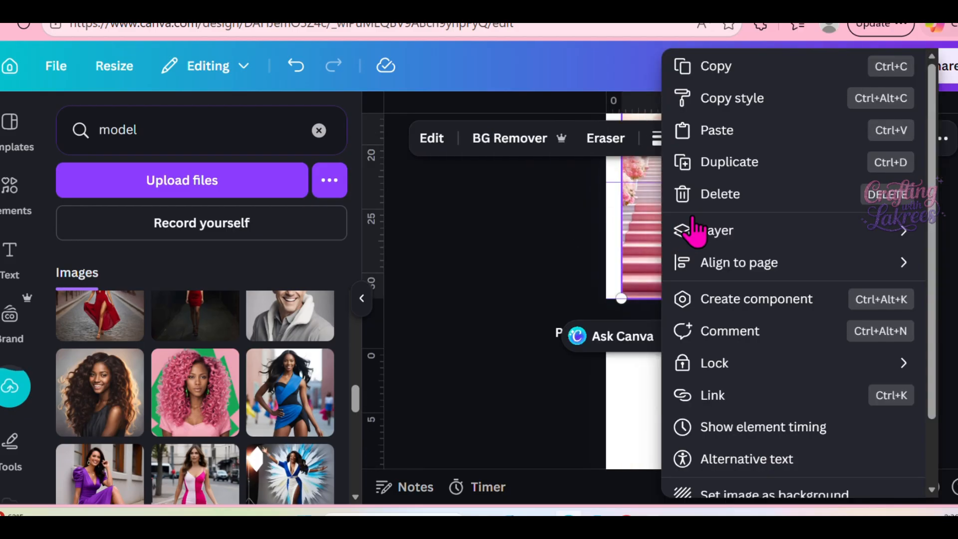
click(735, 162)
drag(682, 237, 673, 531)
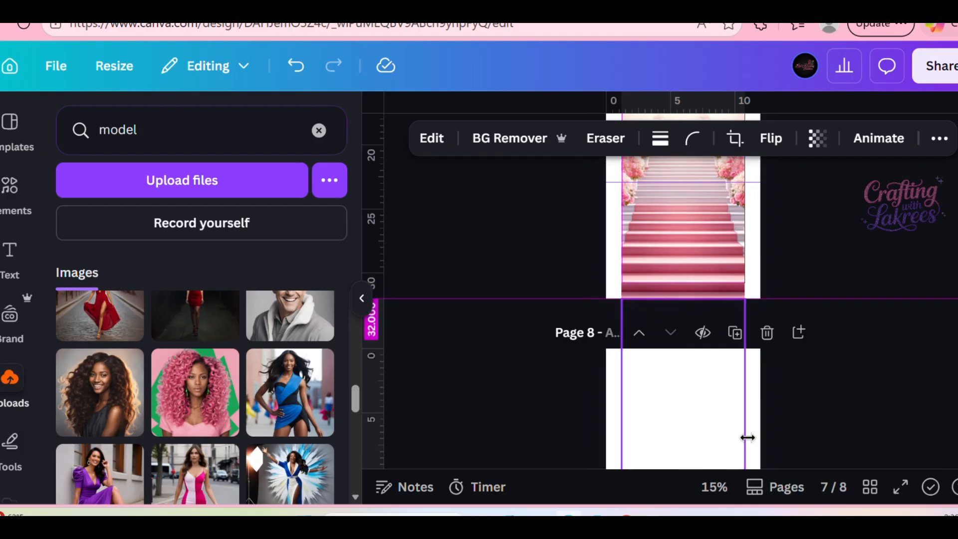
scroll(797, 406, down, 3)
drag(693, 300, 689, 327)
scroll(721, 322, down, 1)
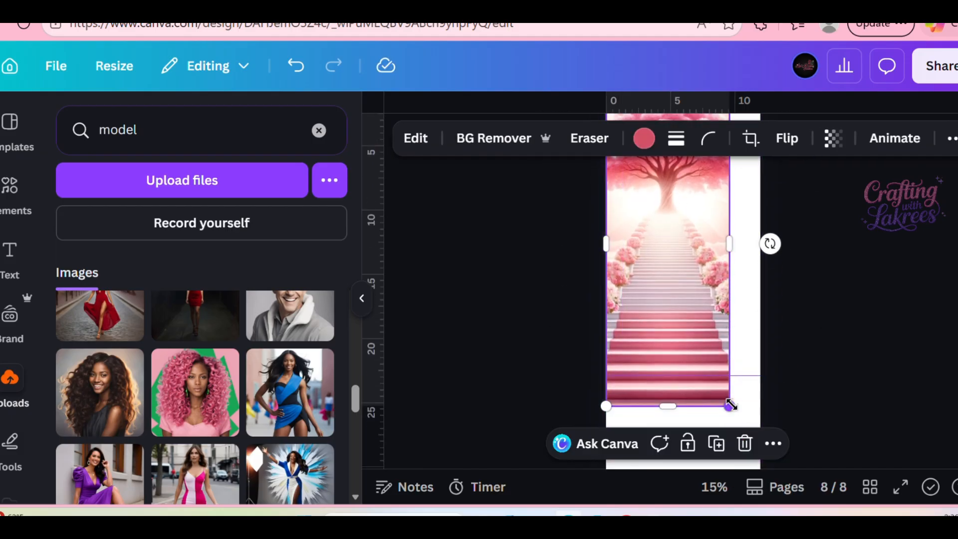
Enlarge the tree-and-staircase picture so that it fills the whole of page 8.
drag(730, 405, 760, 497)
scroll(873, 364, down, 2)
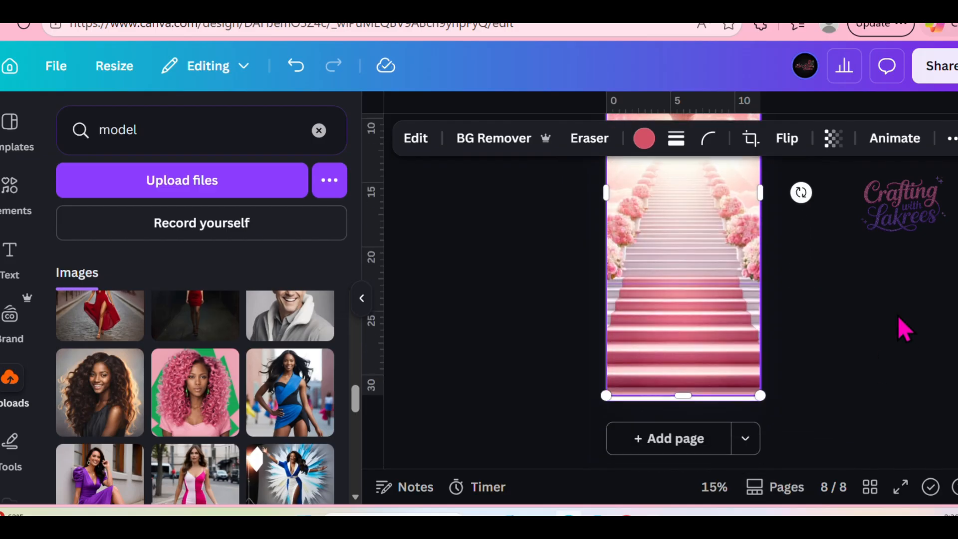
drag(759, 394, 766, 400)
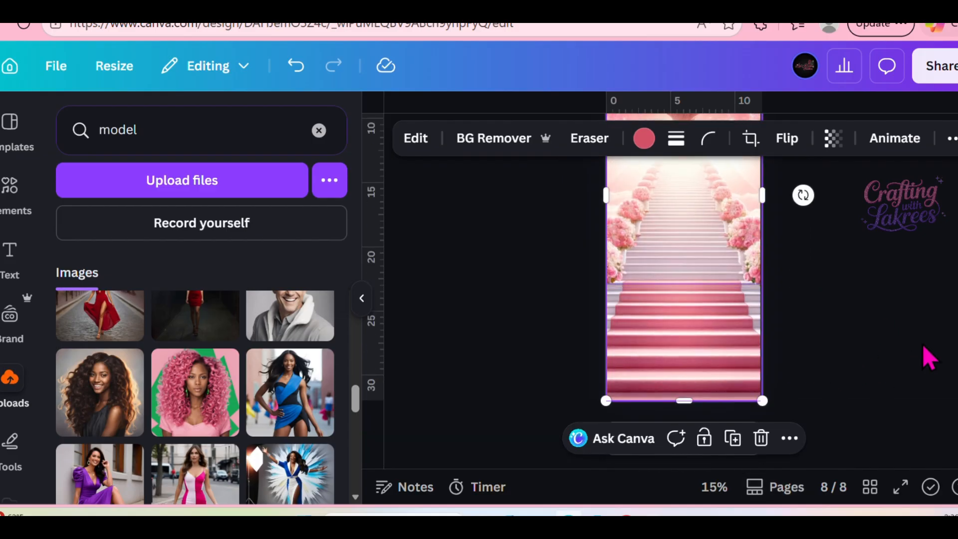
scroll(924, 320, up, 4)
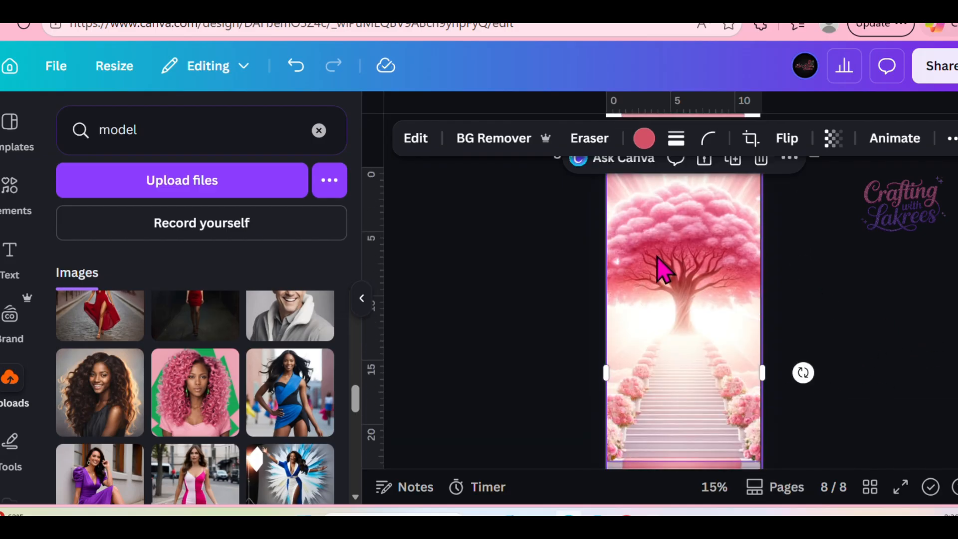
Create a copy of all pages resized to a custom 12 × 42 in and open the resized copy.
click(361, 299)
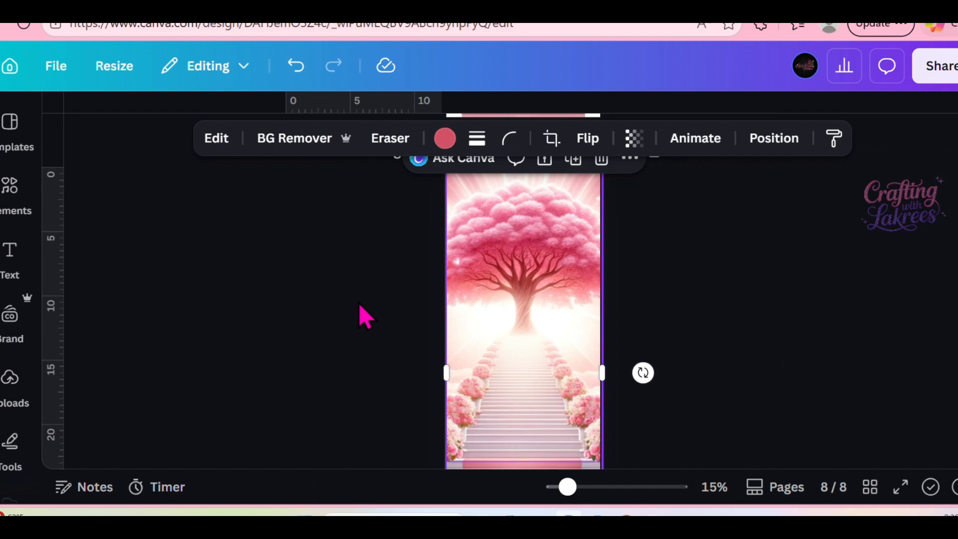
click(112, 71)
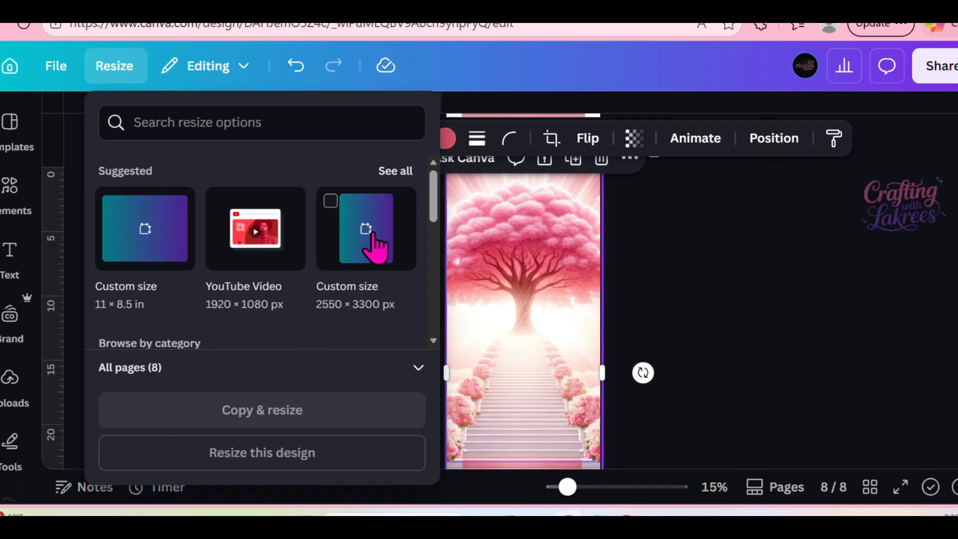
scroll(291, 312, down, 4)
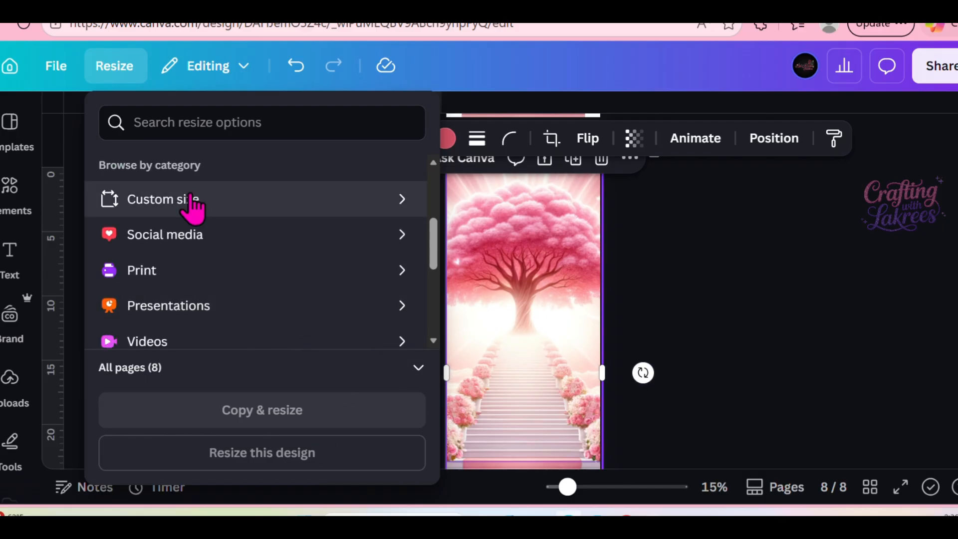
click(191, 200)
scroll(259, 264, down, 5)
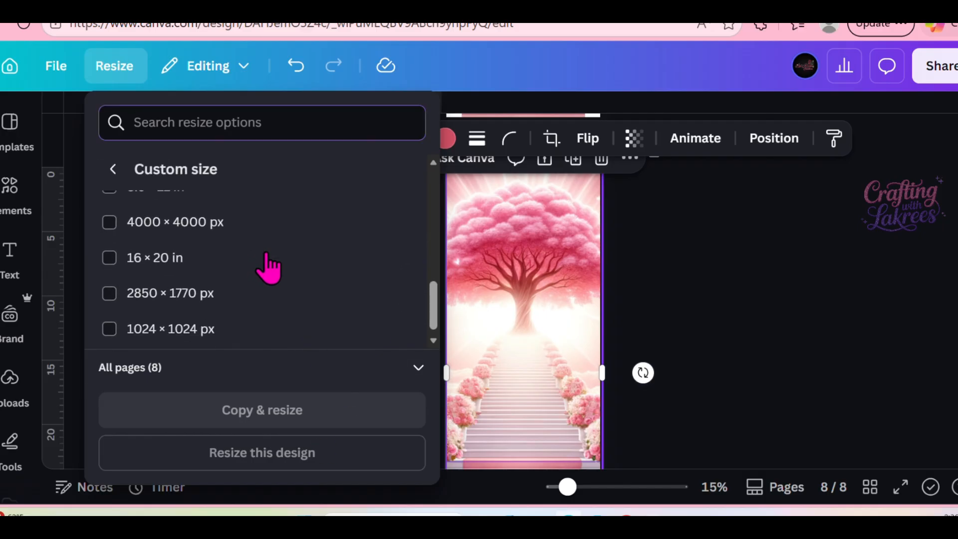
scroll(250, 283, up, 8)
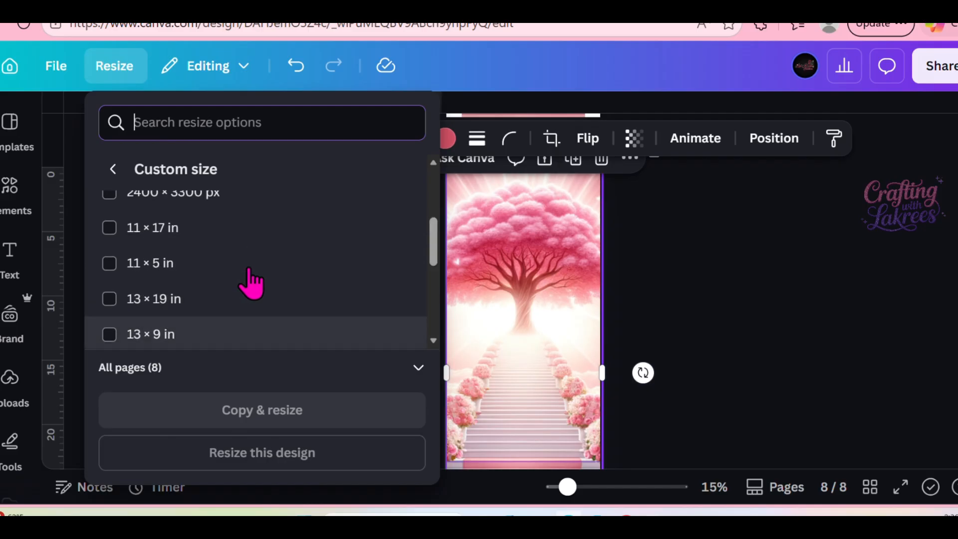
click(189, 233)
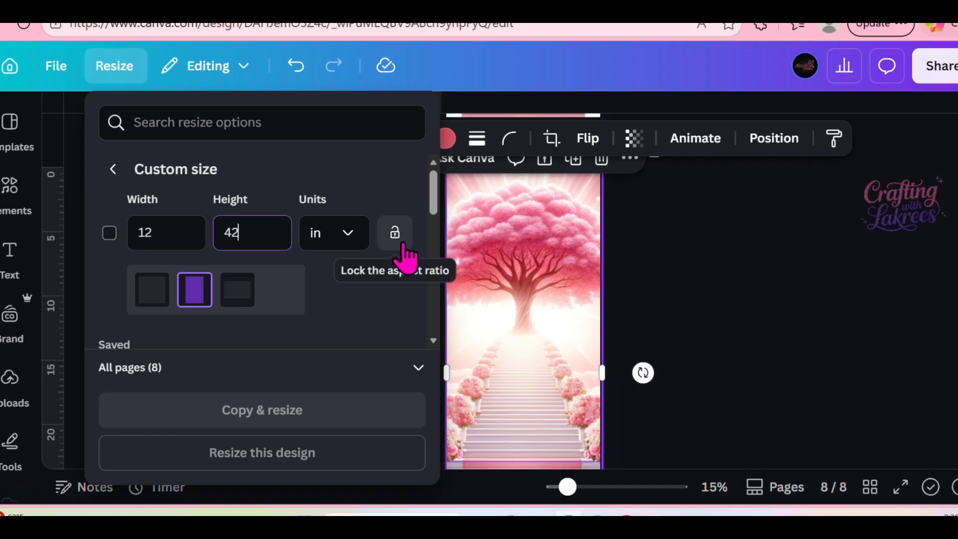
click(383, 176)
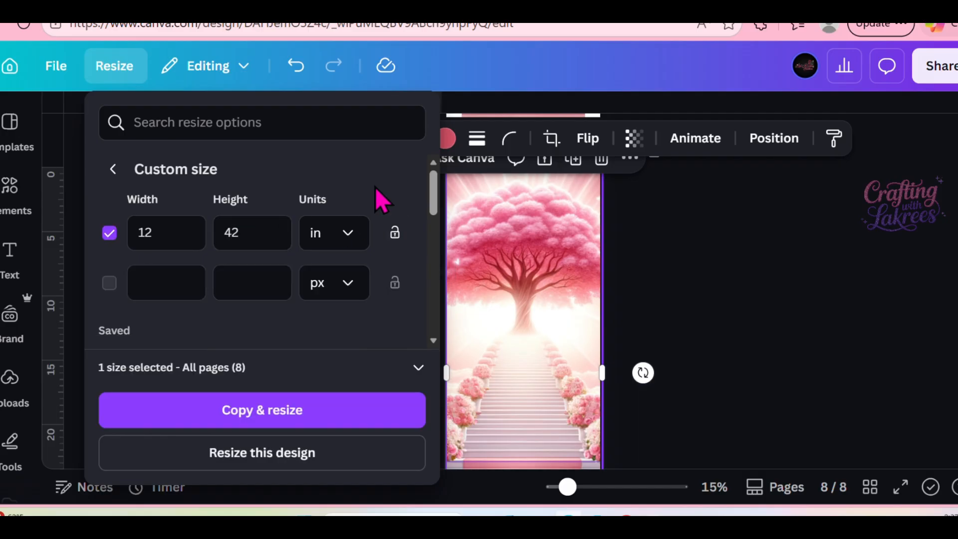
click(266, 415)
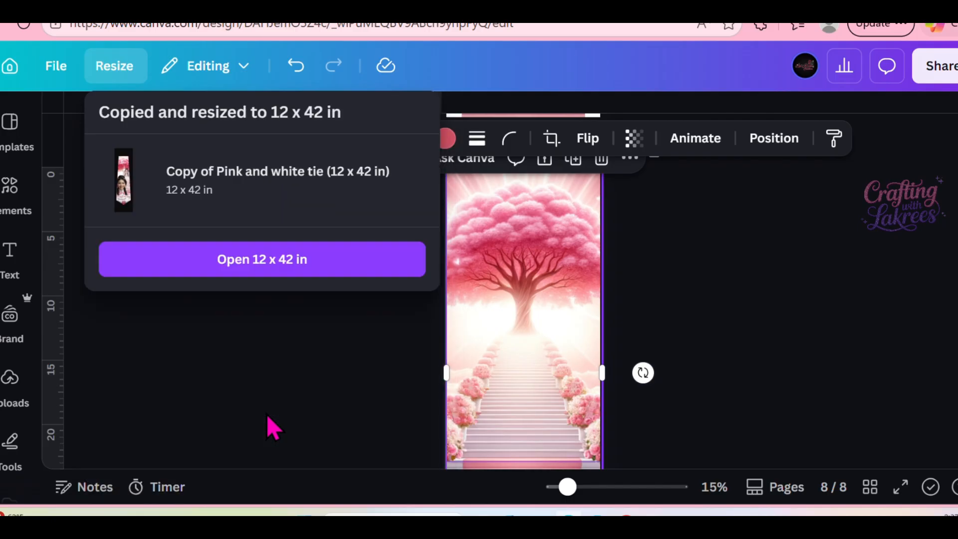
click(295, 259)
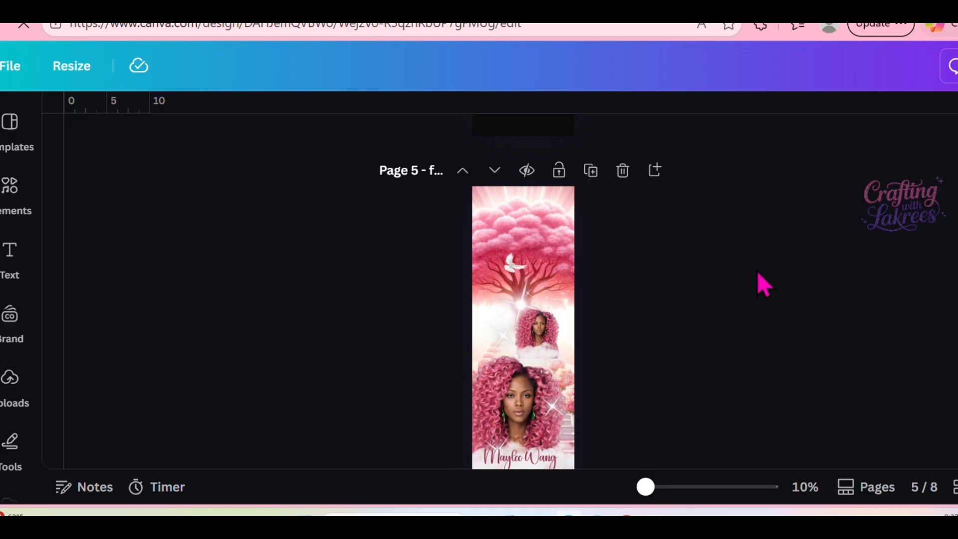
Stretch the tree-and-staircase picture on page 8 downward and upward to cover the white strips above and below it.
scroll(756, 271, down, 10)
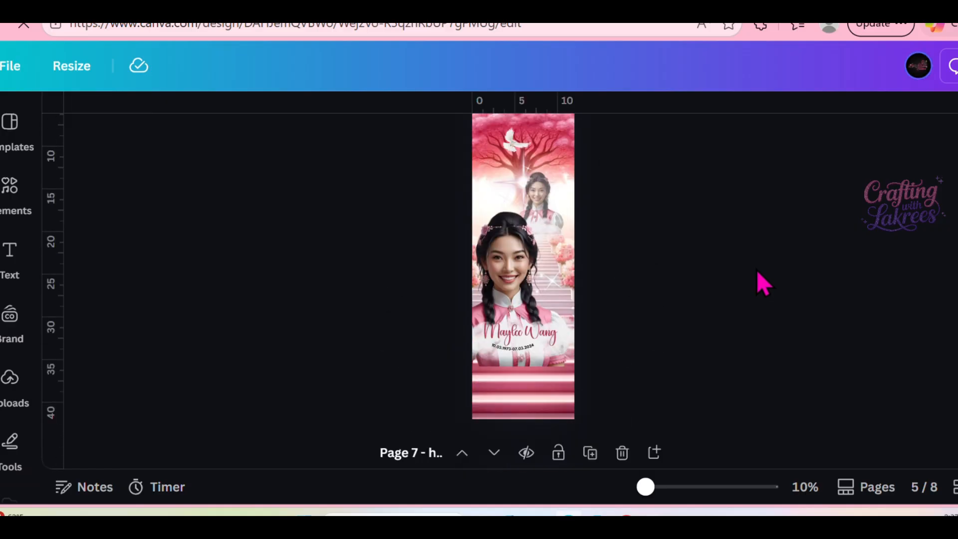
scroll(757, 272, down, 5)
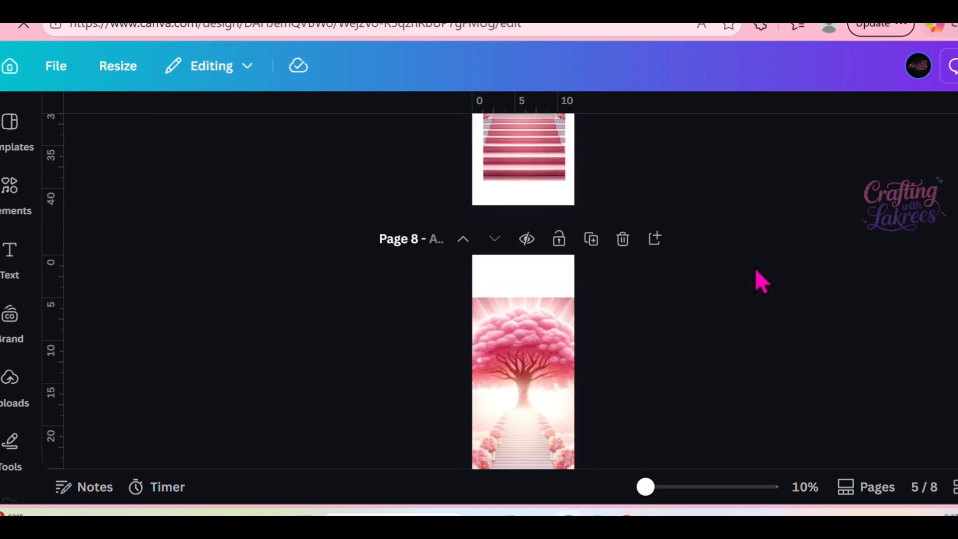
scroll(755, 268, down, 4)
scroll(754, 260, up, 3)
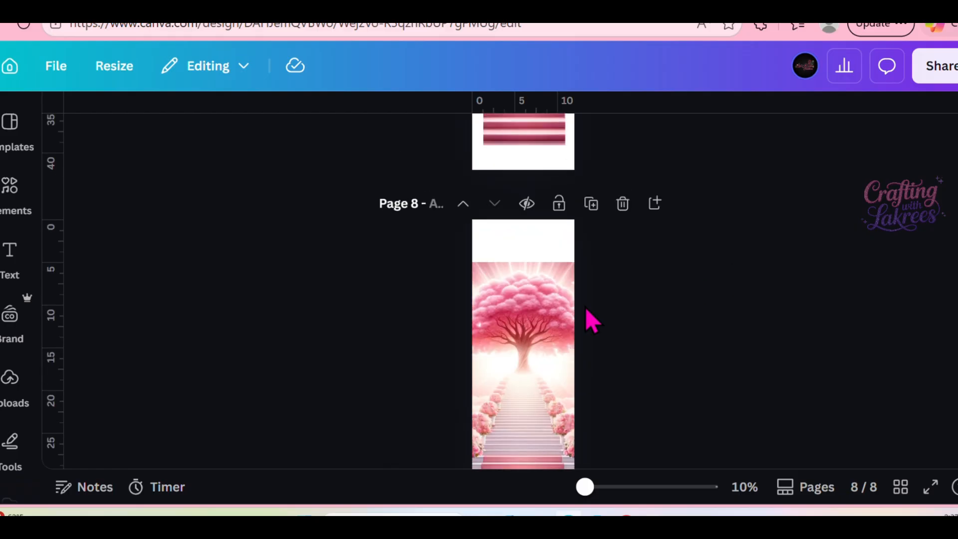
click(516, 323)
mouse_move(517, 344)
mouse_down()
mouse_move(517, 327)
mouse_move(518, 348)
mouse_up()
scroll(669, 346, down, 2)
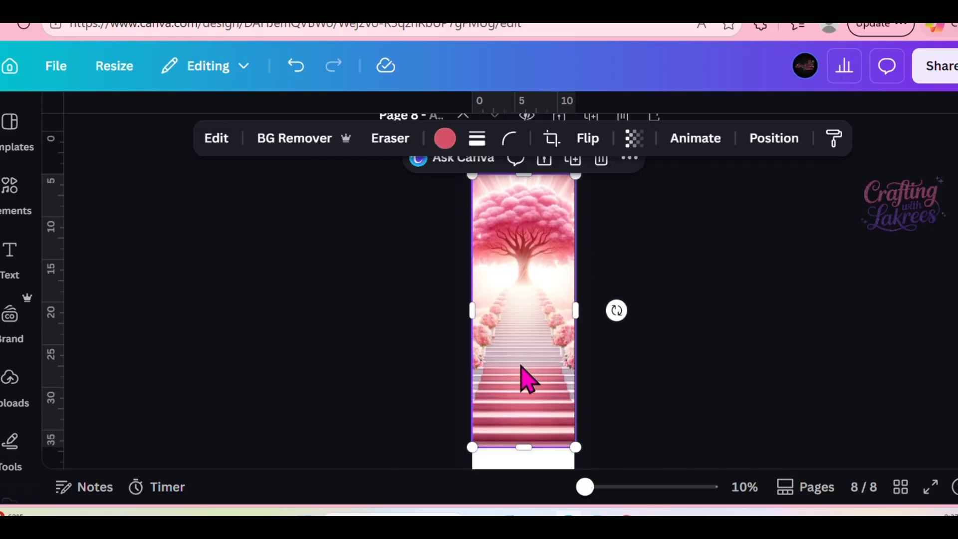
drag(524, 448, 527, 498)
scroll(643, 301, up, 2)
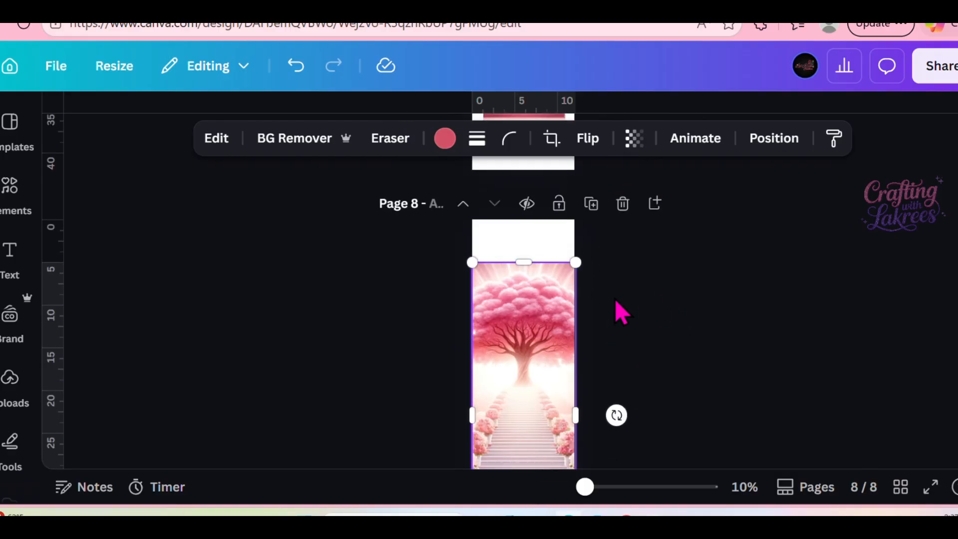
drag(524, 256, 530, 218)
Enlarge the tree-and-staircase picture on page 7 to the page width, move it up, and clear the "USE FOR FULL TIE" heading.
scroll(756, 381, up, 5)
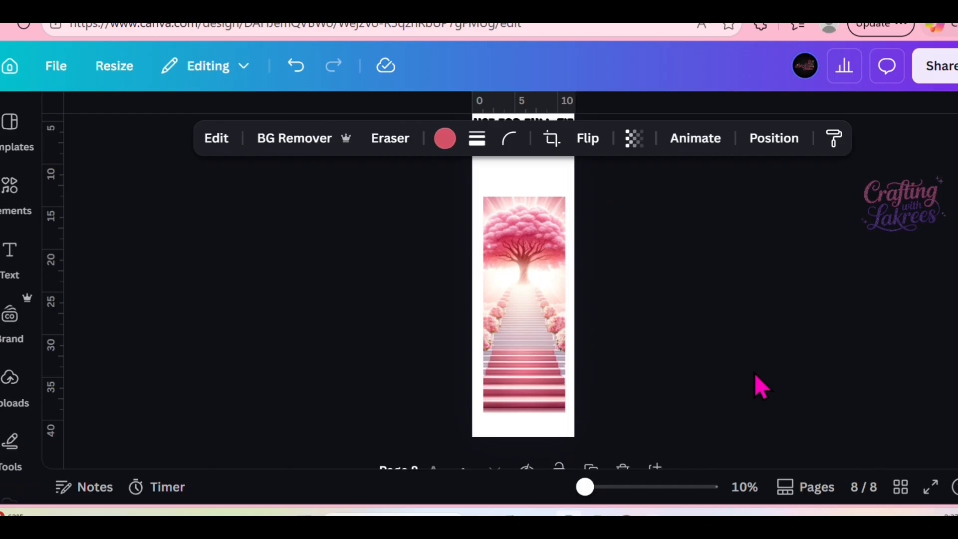
click(551, 279)
drag(480, 195, 473, 173)
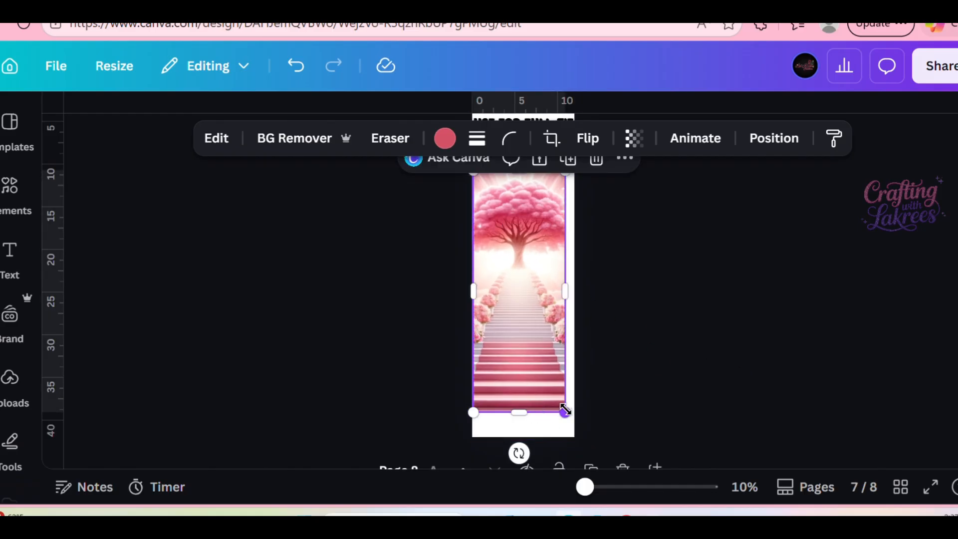
drag(565, 410, 573, 433)
drag(551, 381, 532, 346)
scroll(536, 375, up, 2)
drag(546, 211, 314, 226)
click(537, 290)
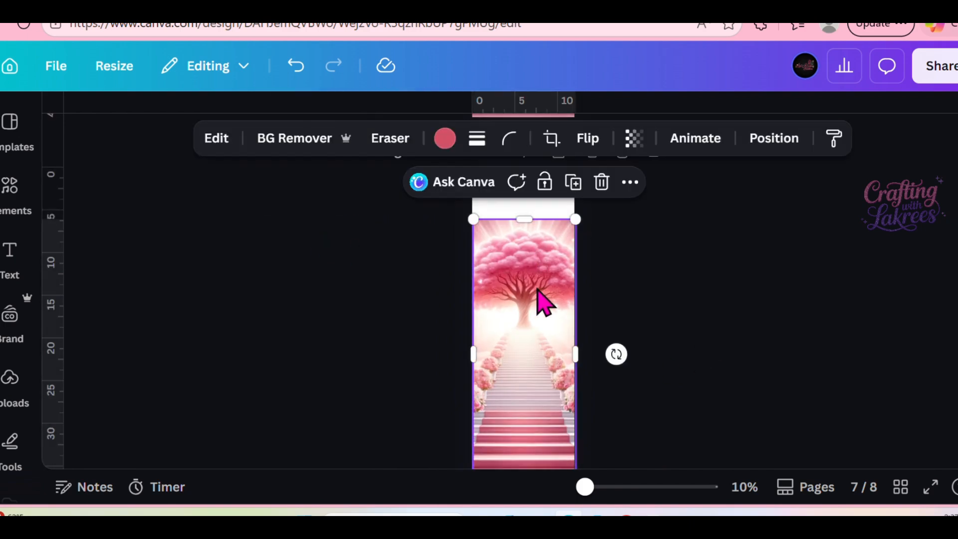
Generate Magic Expand versions of the page 7 picture using the whole-page size.
click(231, 139)
scroll(278, 336, down, 4)
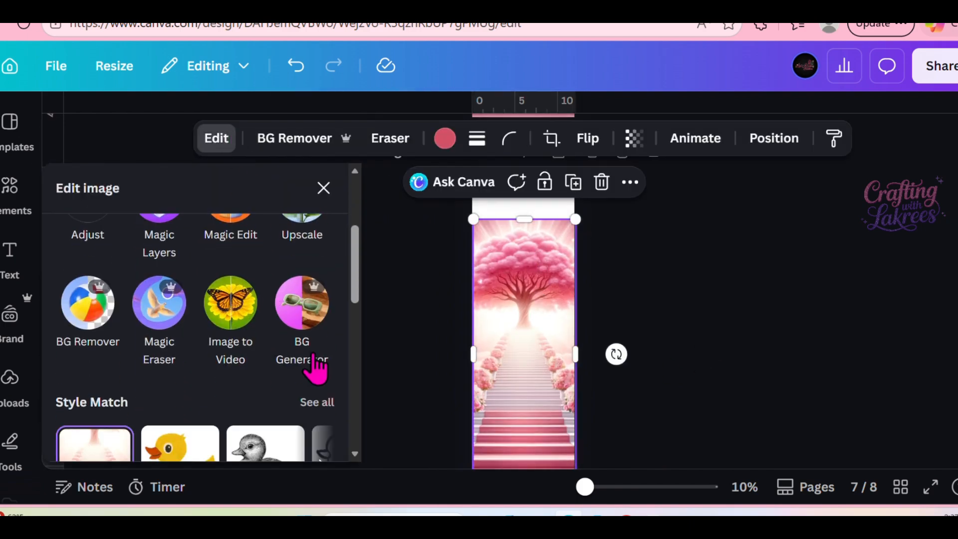
scroll(311, 339, up, 4)
click(316, 324)
scroll(299, 316, down, 5)
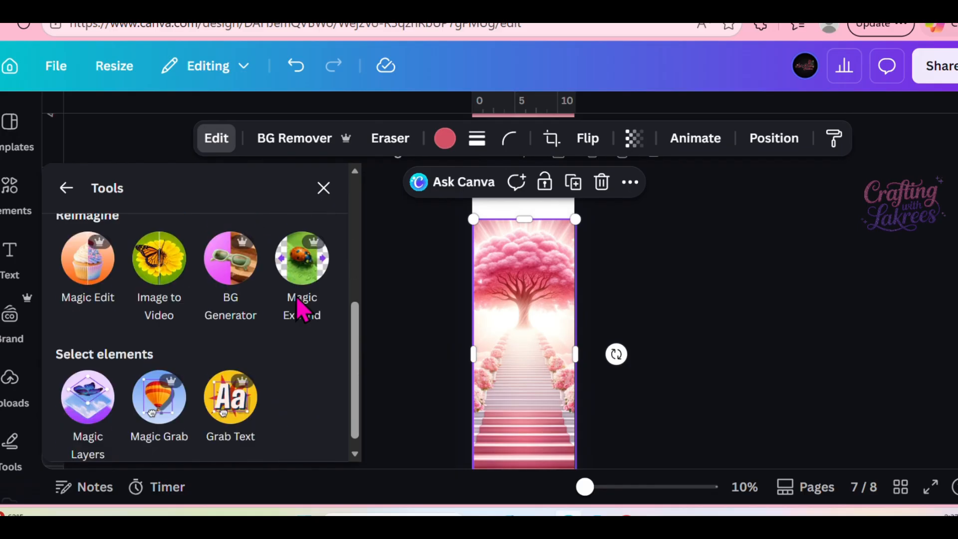
click(299, 265)
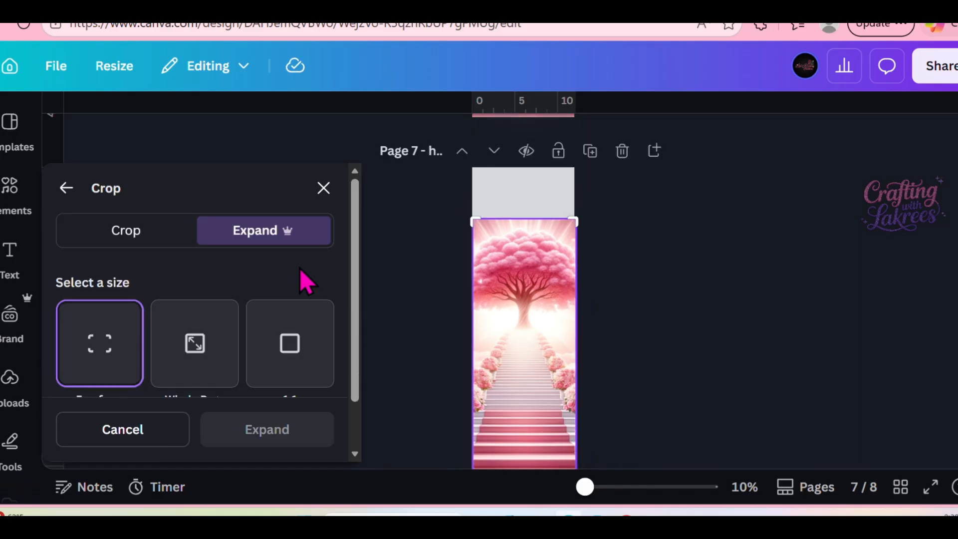
click(278, 352)
click(196, 340)
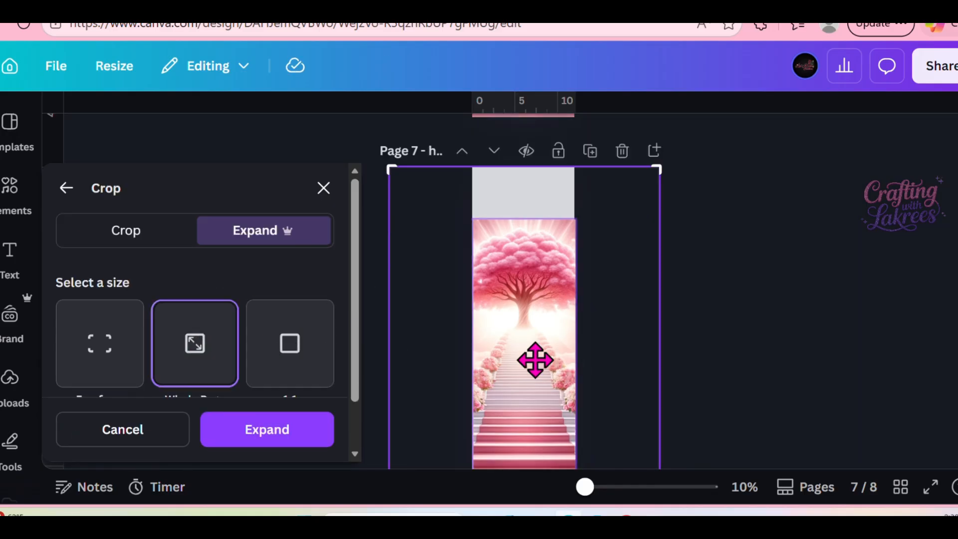
click(276, 447)
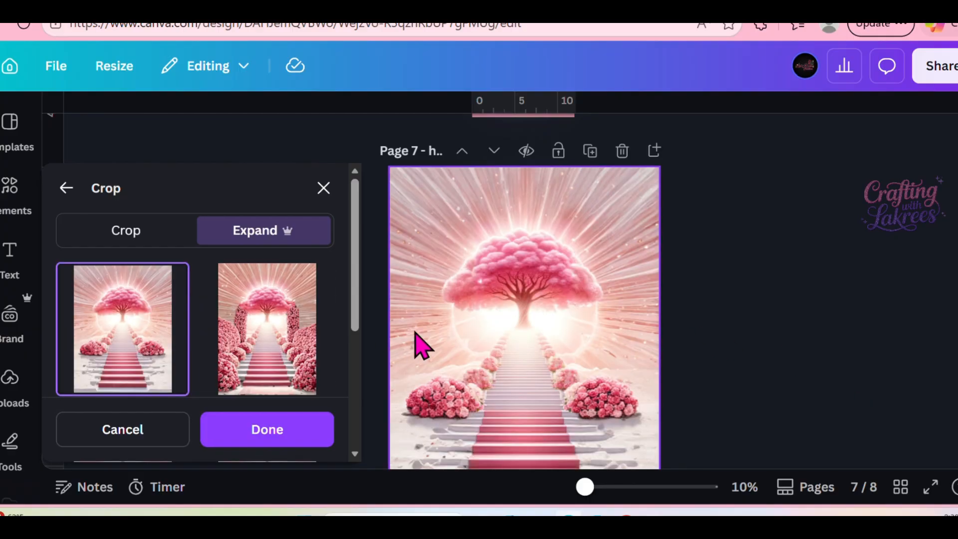
Compare the generated expansions and apply the one with the bluish sky to page 7.
scroll(243, 339, down, 3)
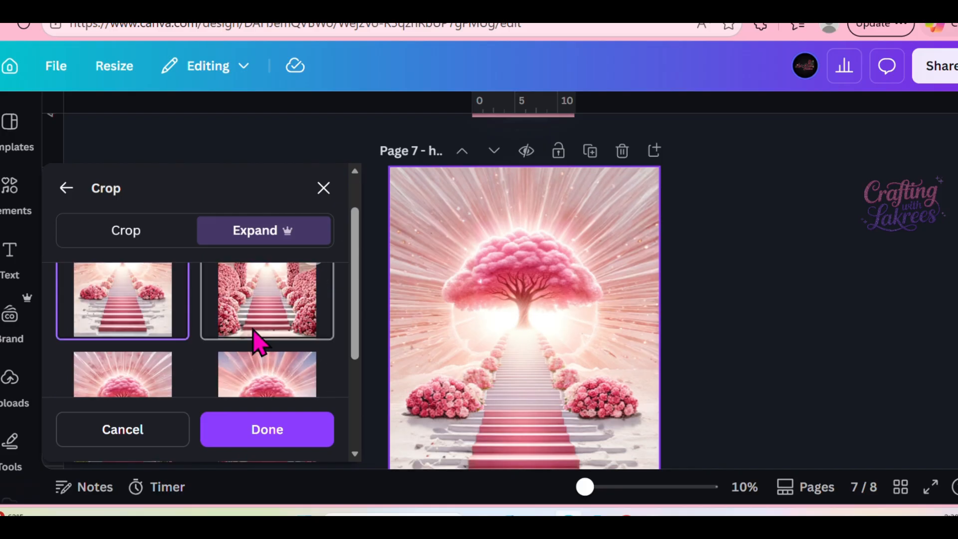
scroll(254, 343, up, 2)
scroll(254, 344, down, 2)
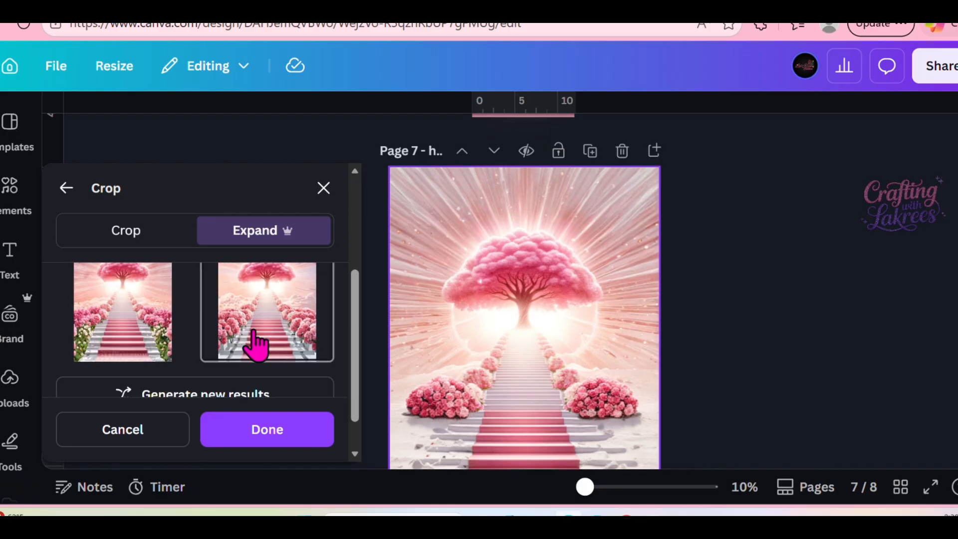
scroll(256, 345, up, 2)
scroll(255, 343, up, 2)
scroll(253, 342, down, 2)
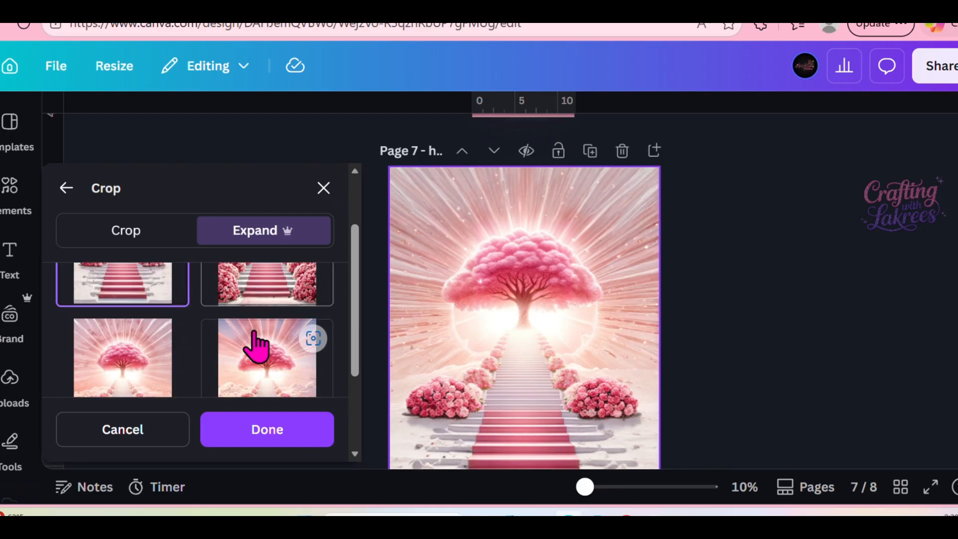
click(268, 373)
click(294, 433)
click(772, 319)
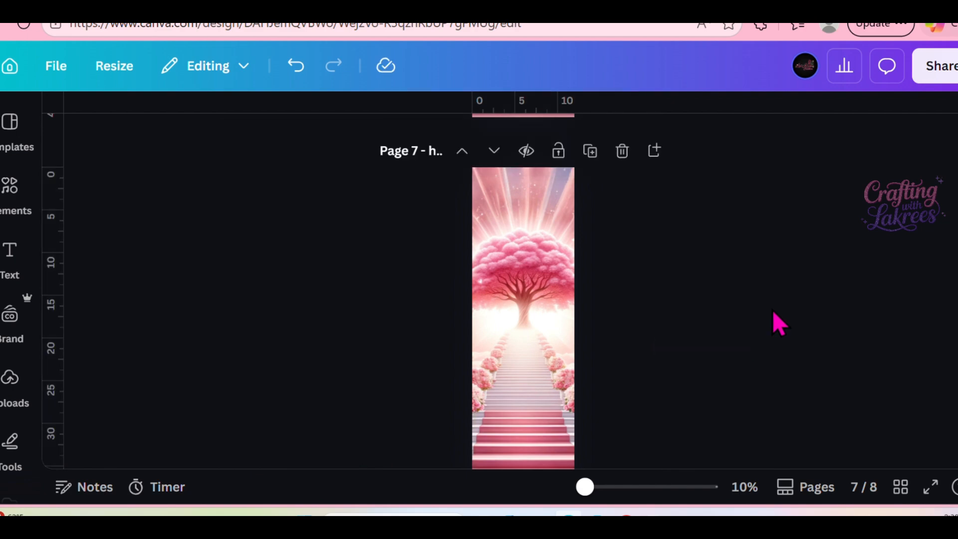
Scale up the expanded picture on page 7 and adjust its position on the page.
click(557, 287)
drag(658, 167, 667, 116)
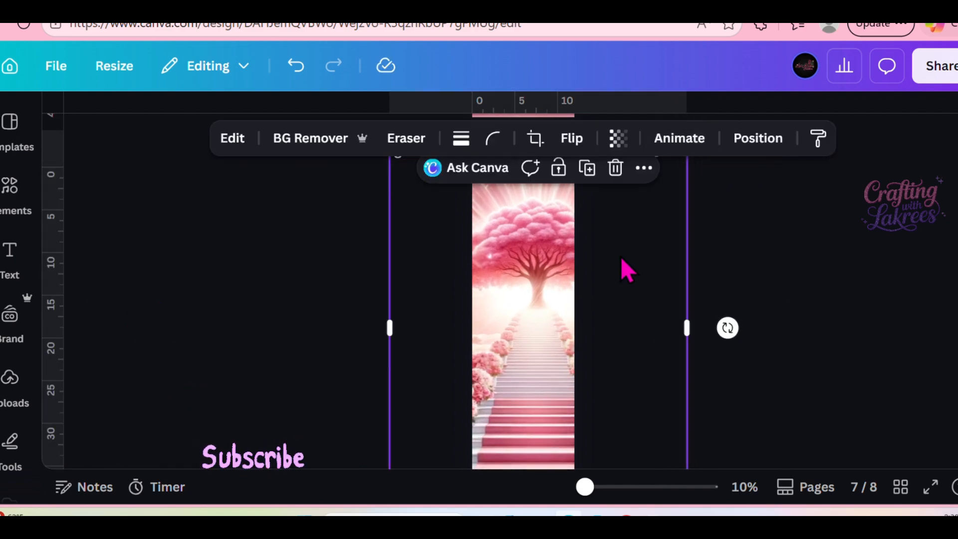
drag(622, 259, 616, 254)
scroll(777, 305, down, 1)
click(838, 339)
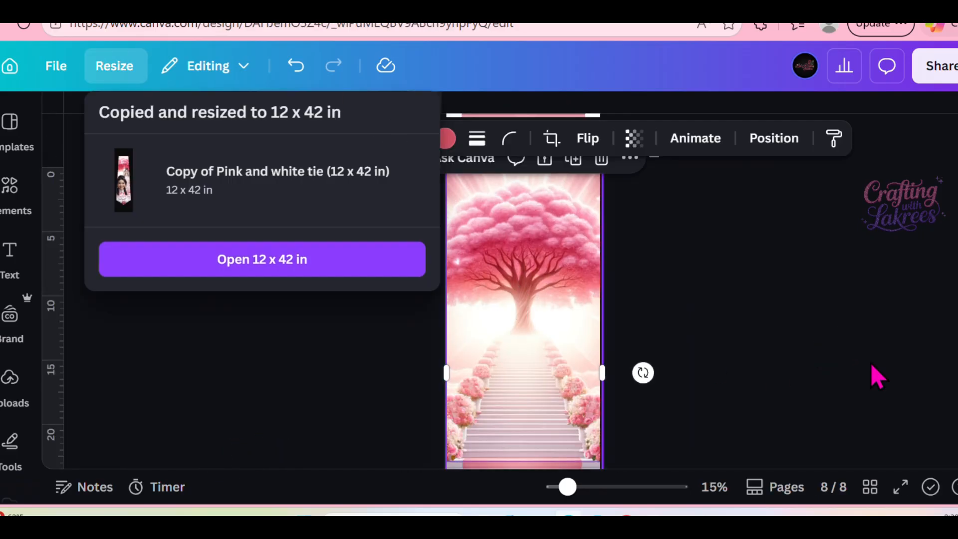
Return to the original design and place the uploaded full-tie image with the pink-haired portraits on page 5.
scroll(826, 313, up, 3)
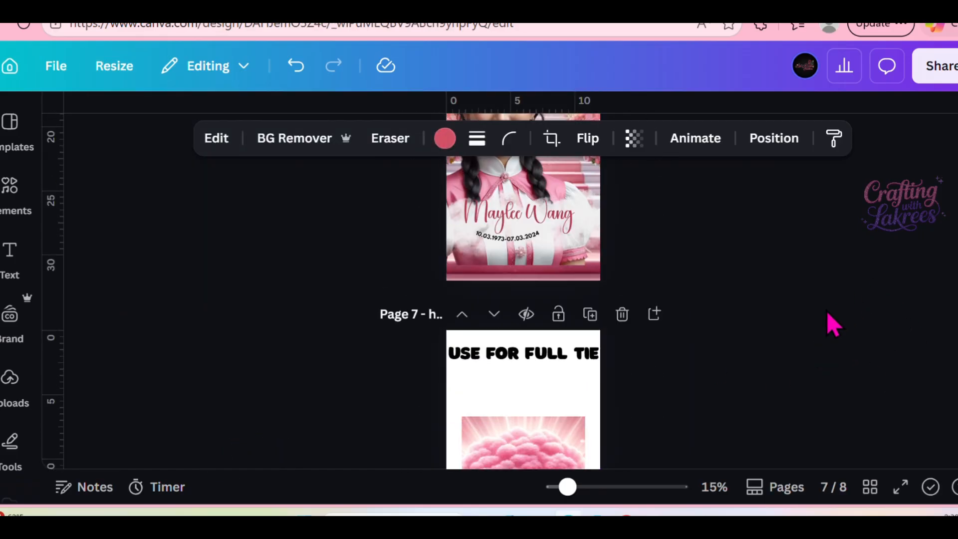
scroll(828, 319, up, 5)
click(8, 384)
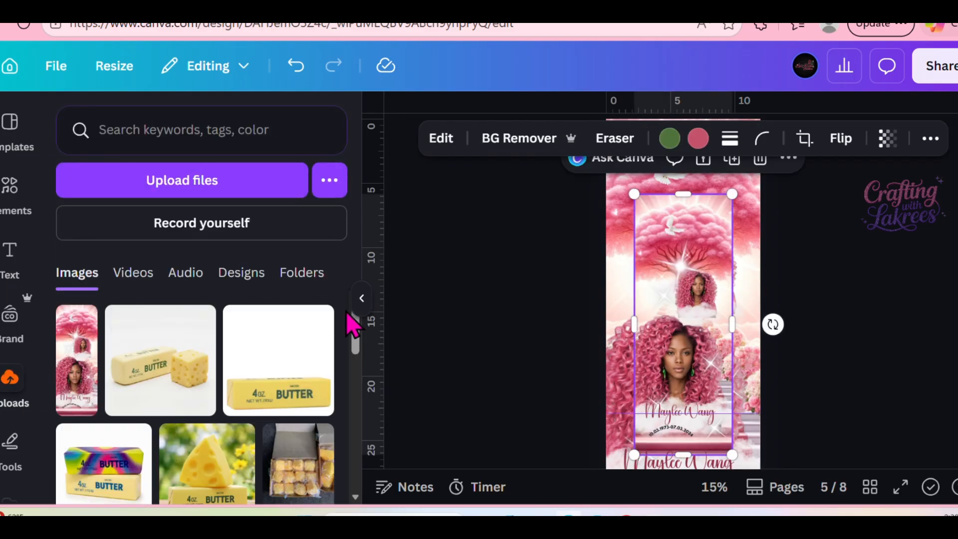
click(361, 298)
scroll(778, 349, up, 4)
scroll(737, 353, down, 4)
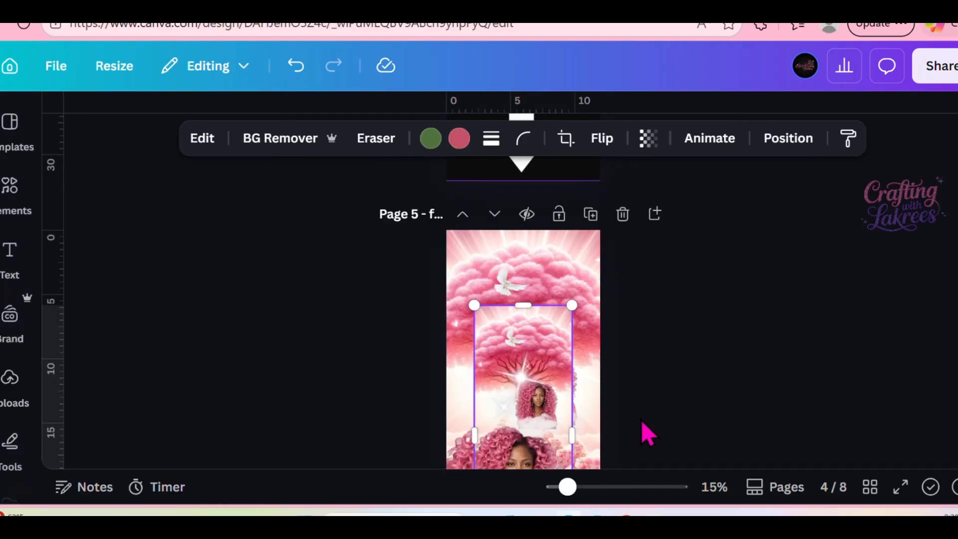
Copy the full-tie image from page 5, paste it on page 3 and fill the tie-shaped frame with it.
right_click(502, 392)
click(588, 74)
scroll(748, 317, up, 10)
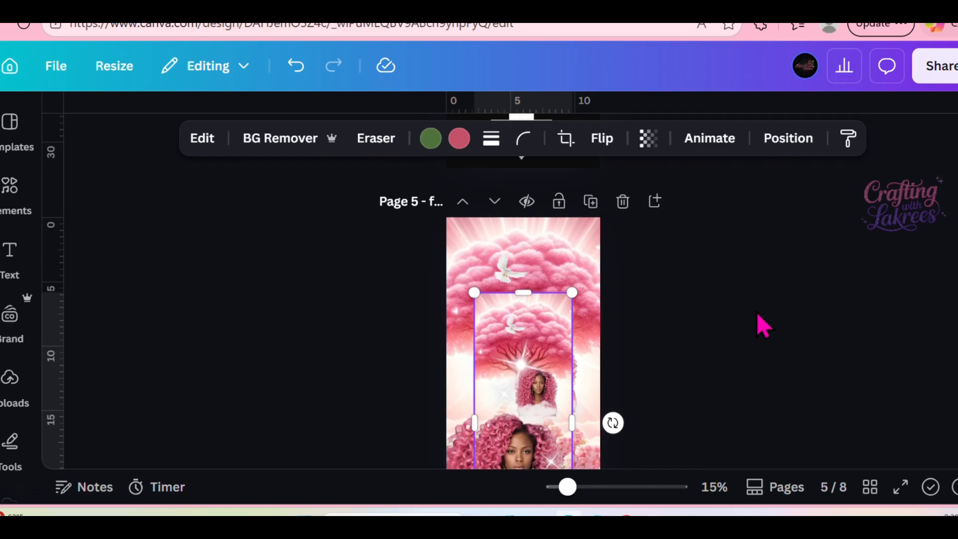
scroll(735, 321, up, 1)
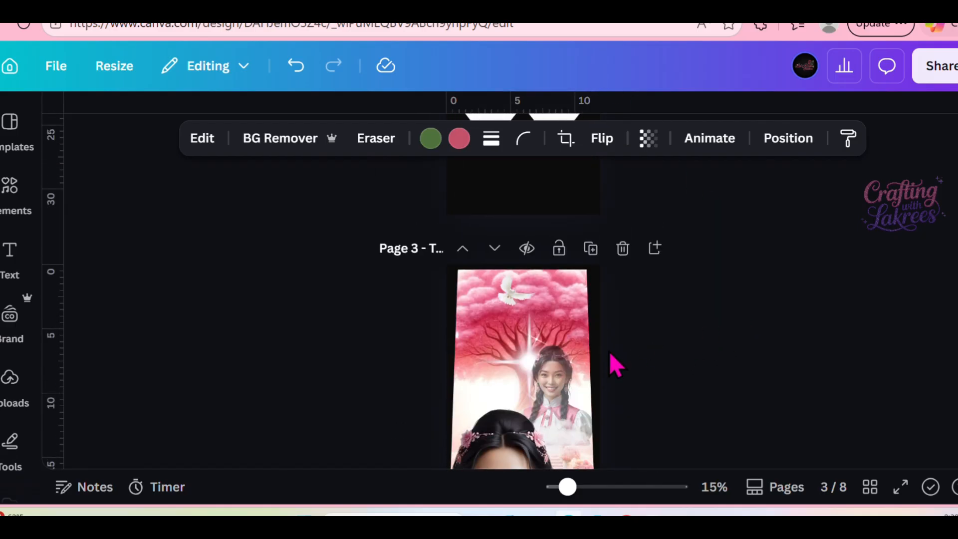
right_click(507, 369)
scroll(728, 252, down, 4)
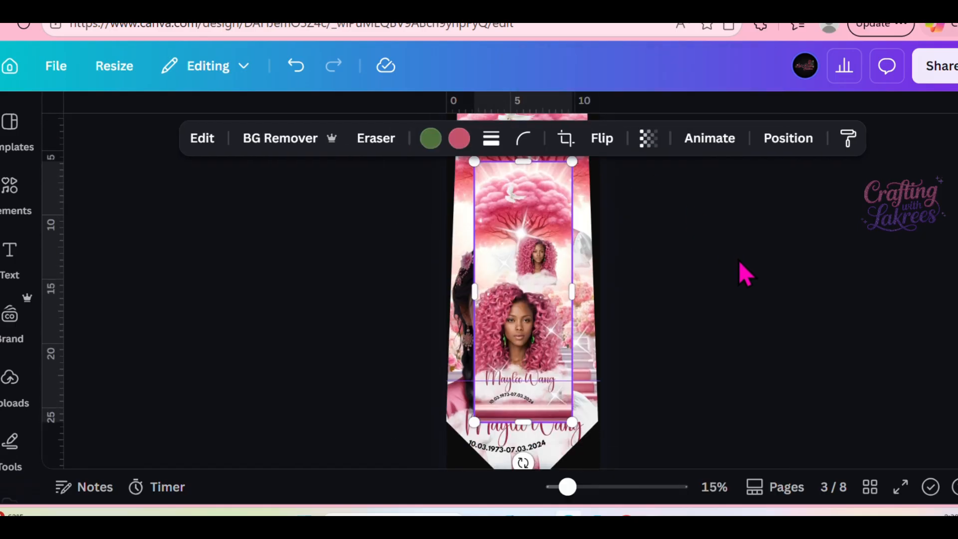
drag(505, 312, 531, 288)
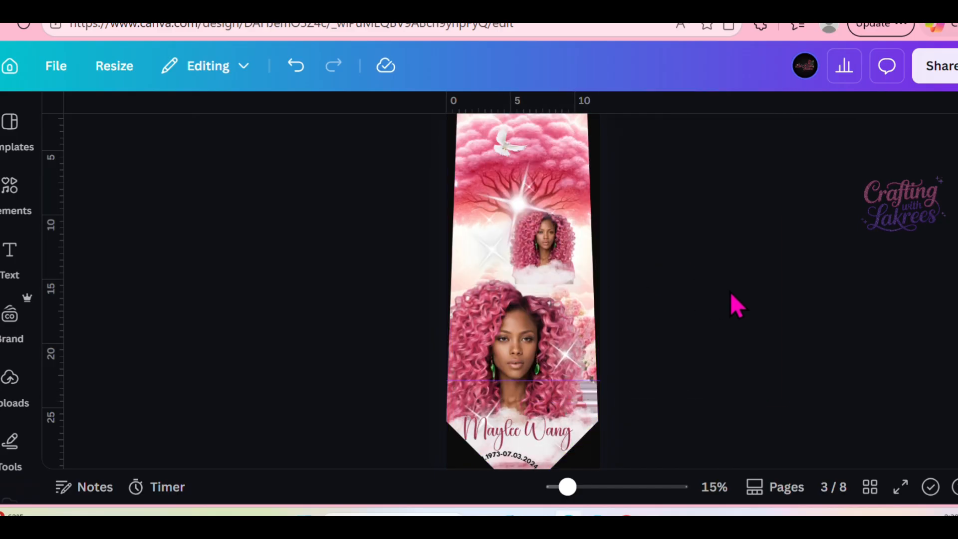
Undo the fill of the tie-shaped frame on page 3 and fill it again with the full-tie image.
click(307, 72)
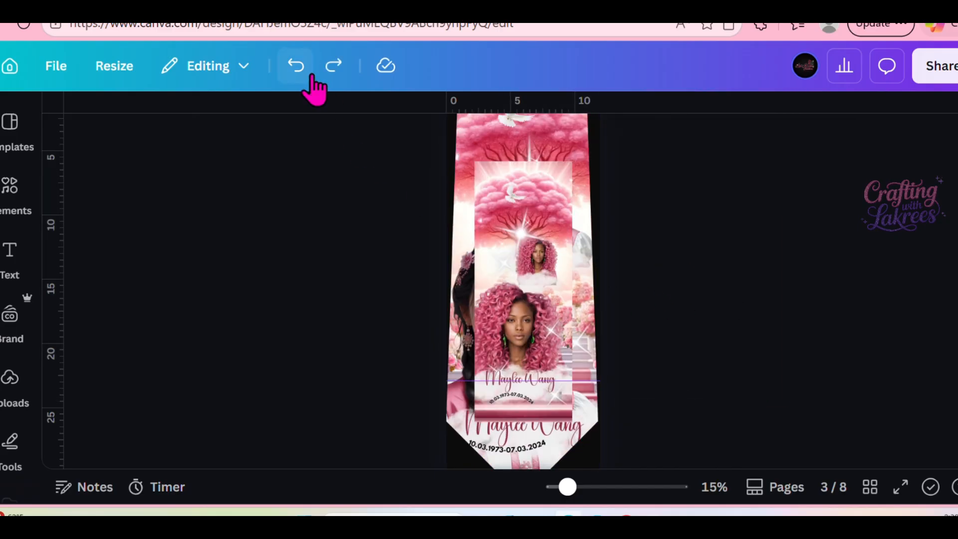
drag(584, 293, 528, 269)
Paste the full-tie image with the pink-haired portraits on page 1 and fill the narrower tie-shaped frame with it.
scroll(764, 280, up, 8)
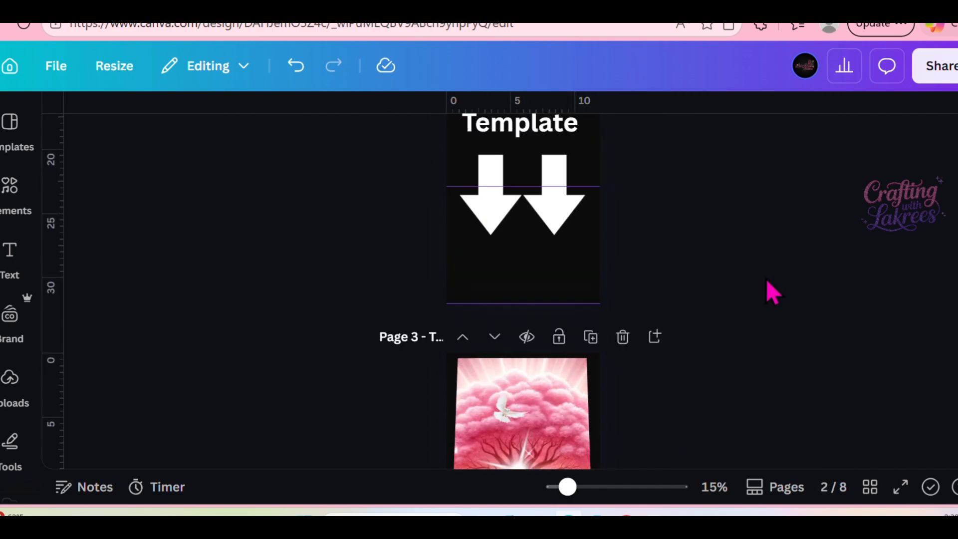
scroll(766, 282, up, 5)
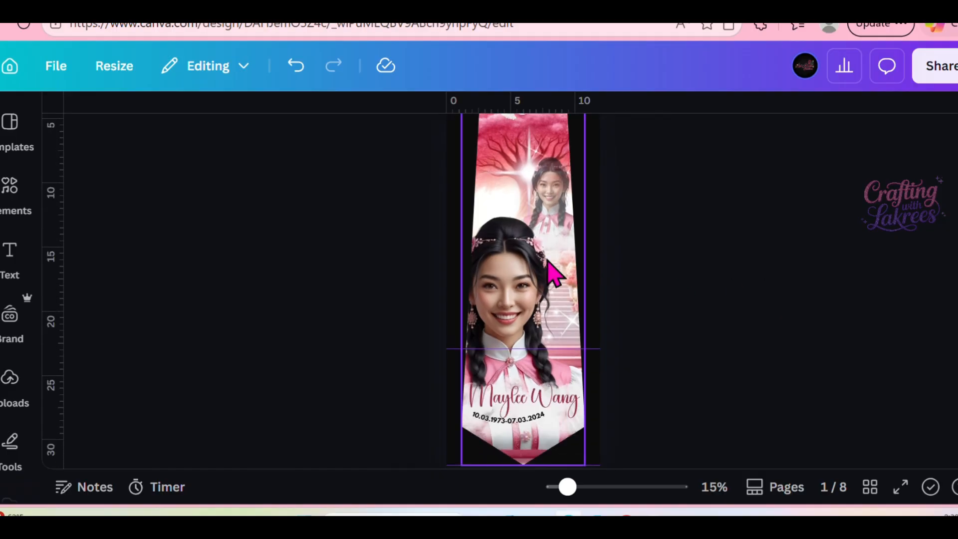
right_click(509, 232)
click(577, 161)
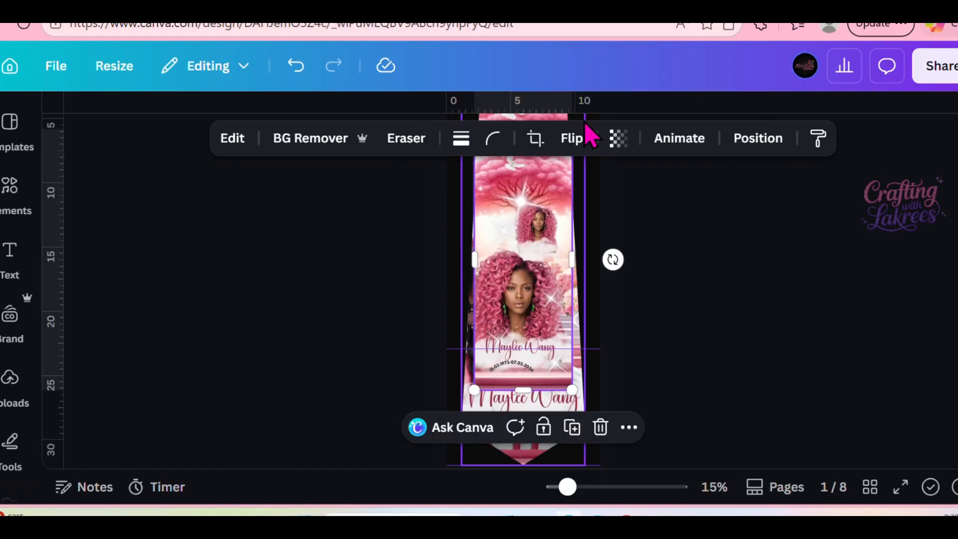
drag(499, 291, 526, 324)
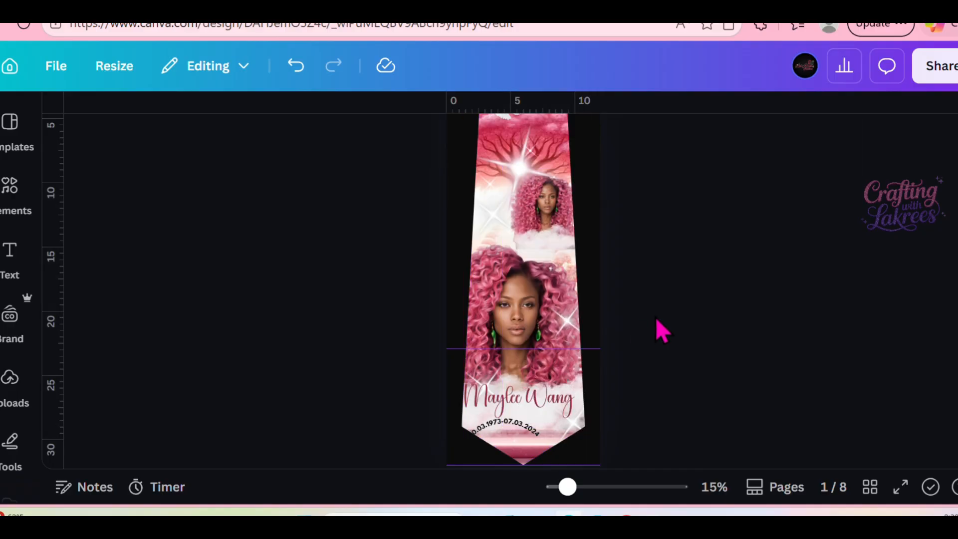
Paste another copy of the full-tie image on page 1, reposition it over the tie and delete it.
scroll(657, 316, up, 2)
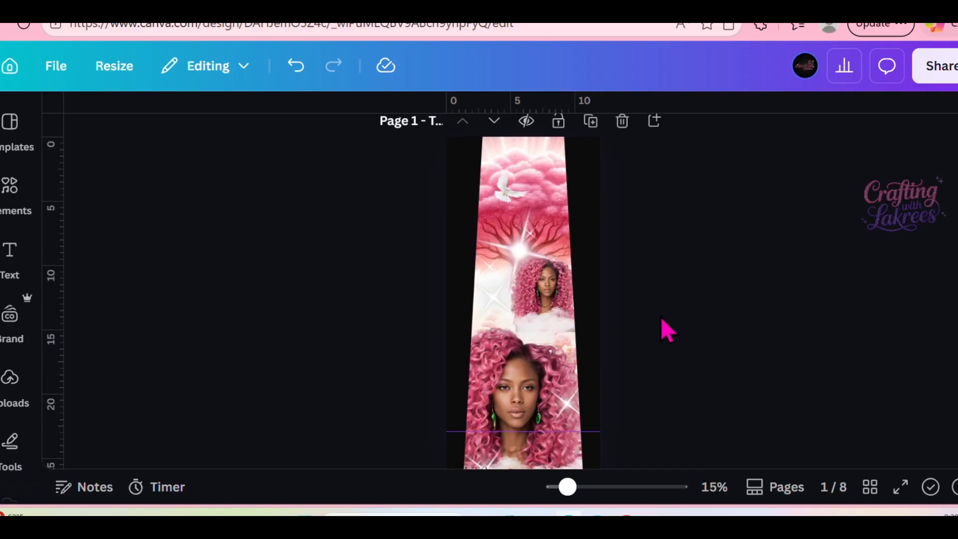
scroll(660, 316, down, 4)
scroll(660, 316, up, 4)
click(538, 307)
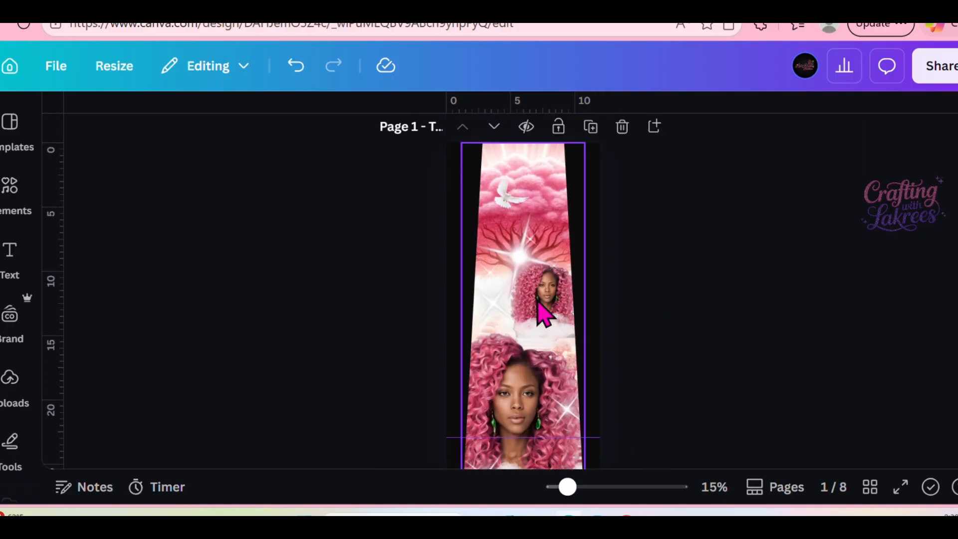
right_click(537, 307)
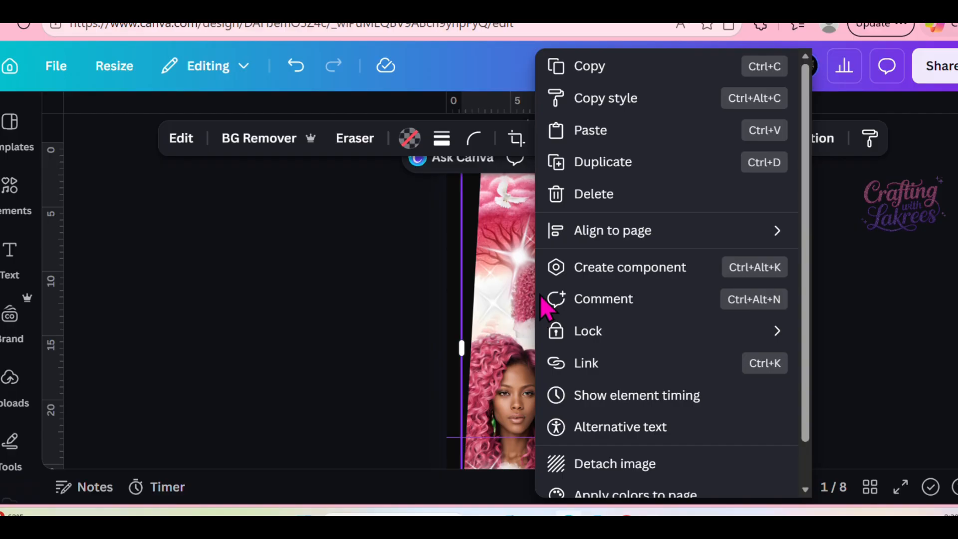
click(608, 136)
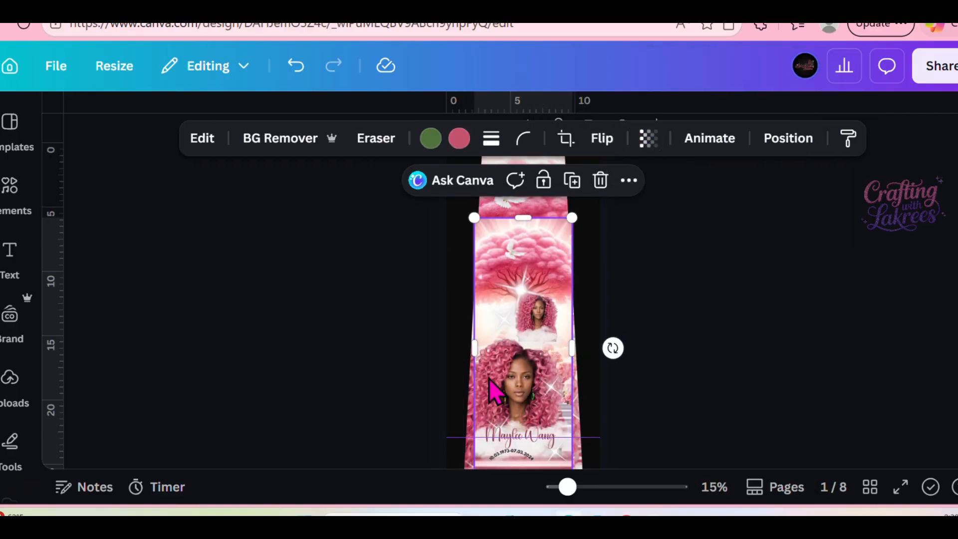
drag(494, 392, 542, 371)
key(Delete)
Review the filled tie designs and the template pages from page 1 through page 6.
scroll(825, 354, down, 5)
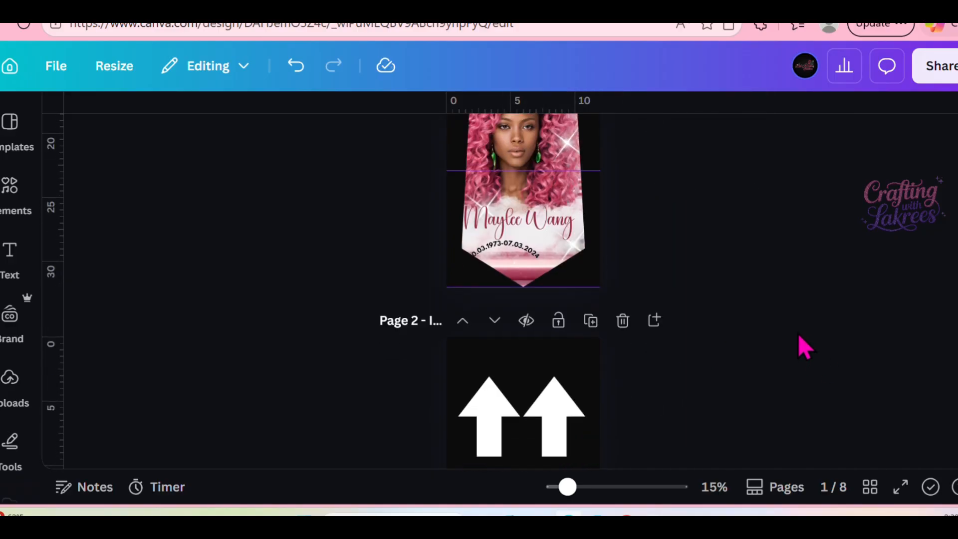
scroll(820, 319, up, 9)
scroll(821, 316, down, 12)
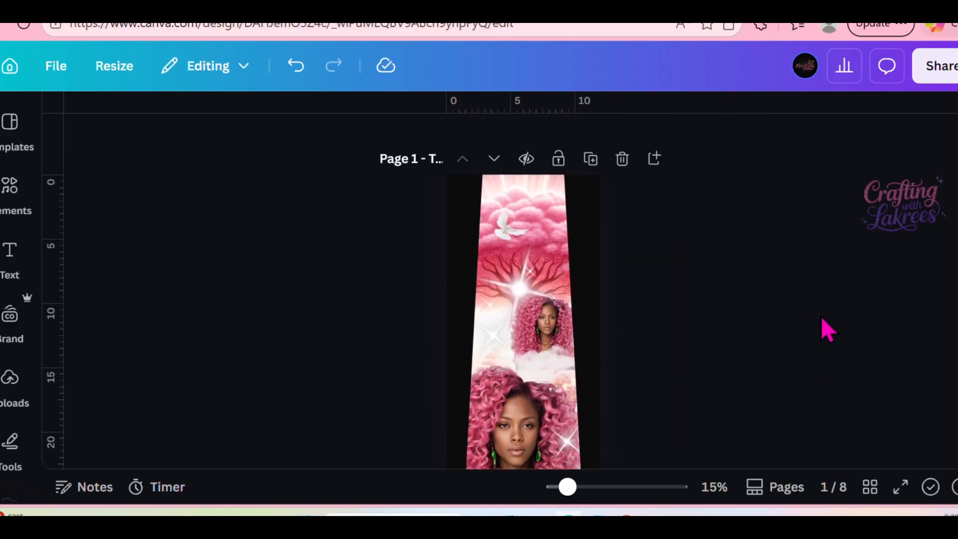
scroll(822, 312, down, 10)
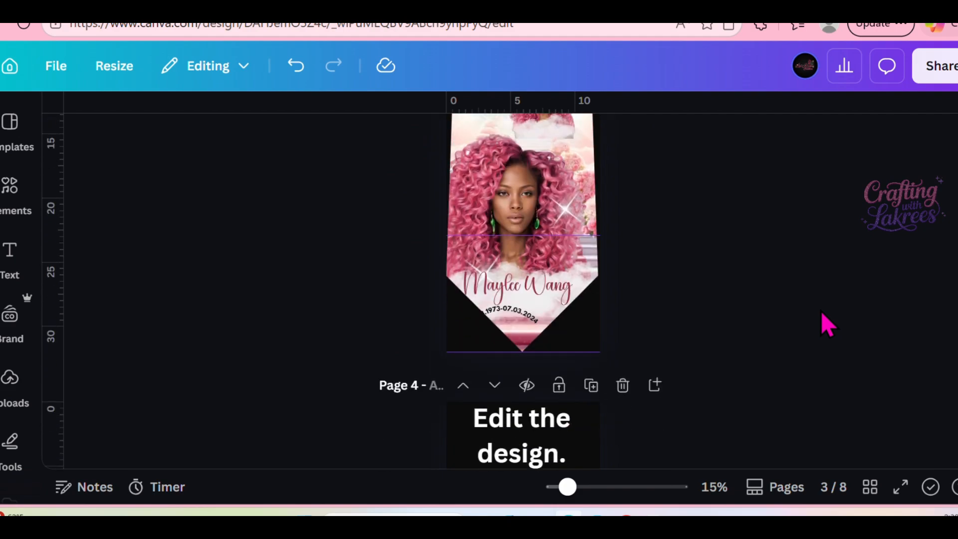
scroll(821, 312, down, 6)
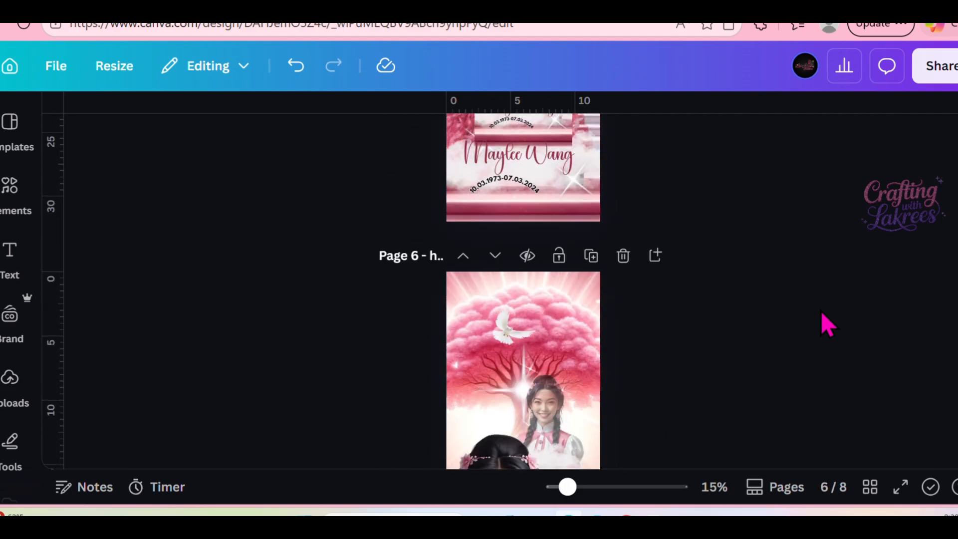
scroll(821, 310, down, 3)
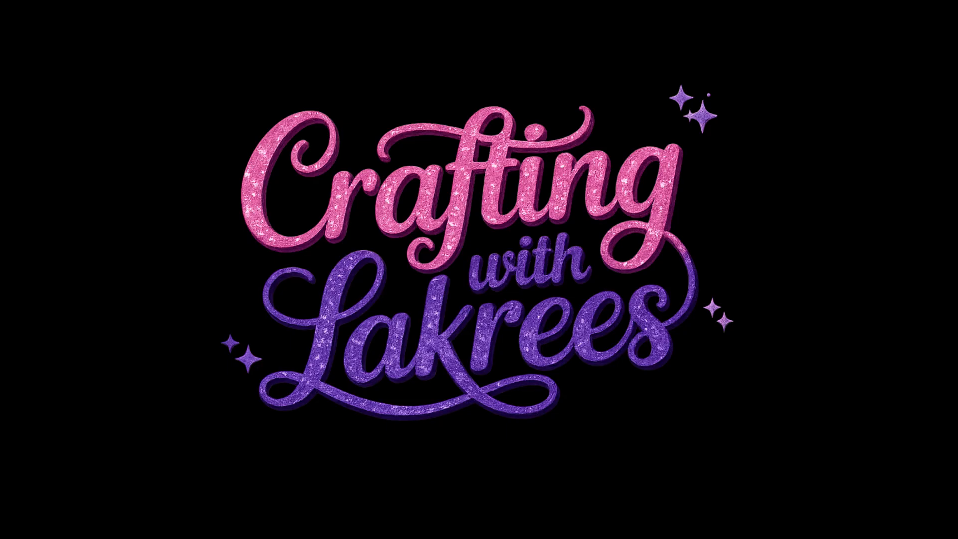